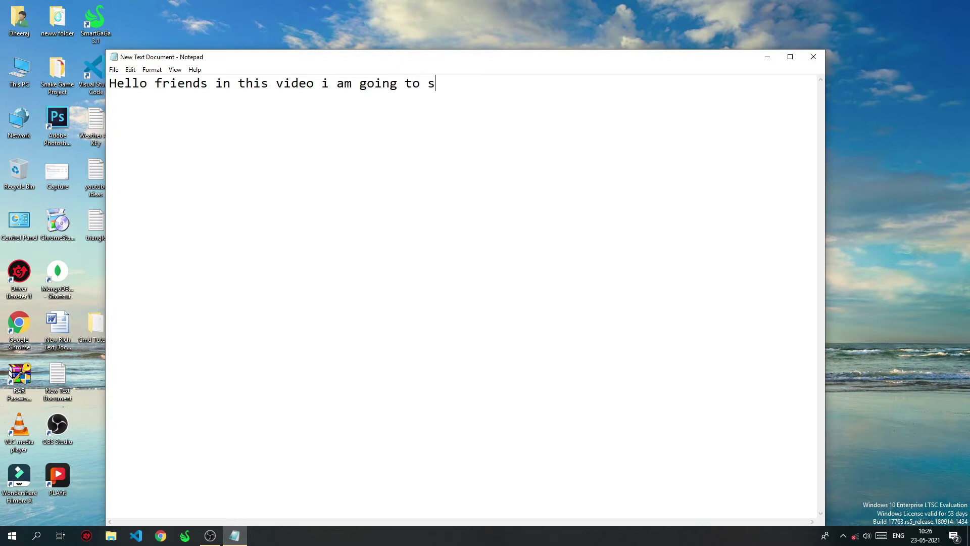
Step: Complete the intro sentence as "going to show you how to ecrypt files." and add the line "so lets begin..." below a blank line
type("you")
type(" fi")
key("BackSpace")
key("BackSpace")
type("how to ecr")
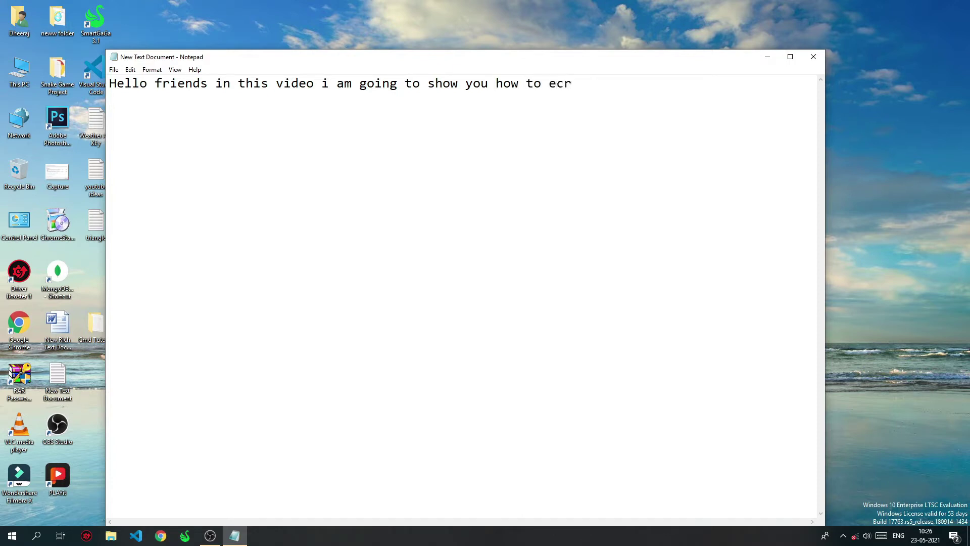
type("ypt files.  ")
type("so lets ")
type("begin...")
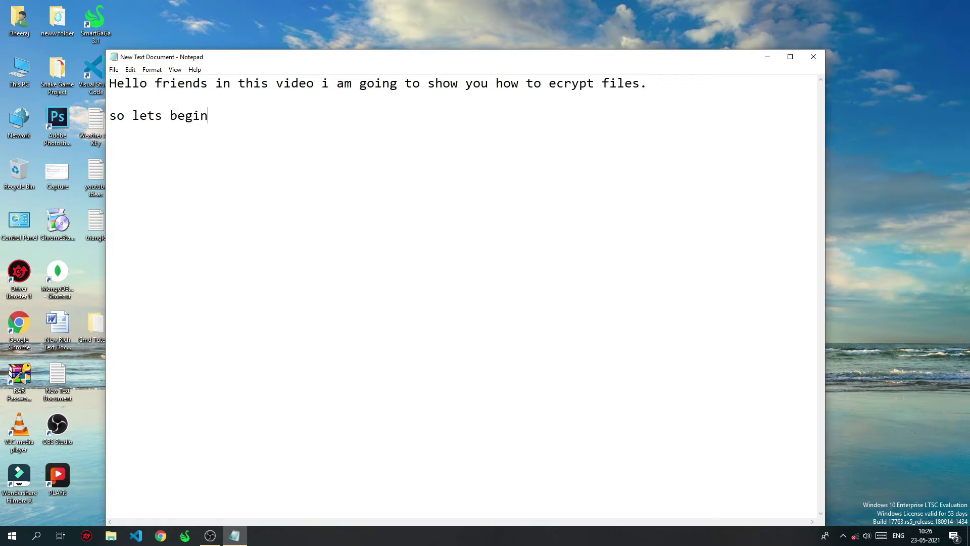
Step: Add the heading "step 1:-" with the indented line "right click on file you want to encrypt and go to properties"
key("Return")
key("Return")
type("step 1:")
type("right ")
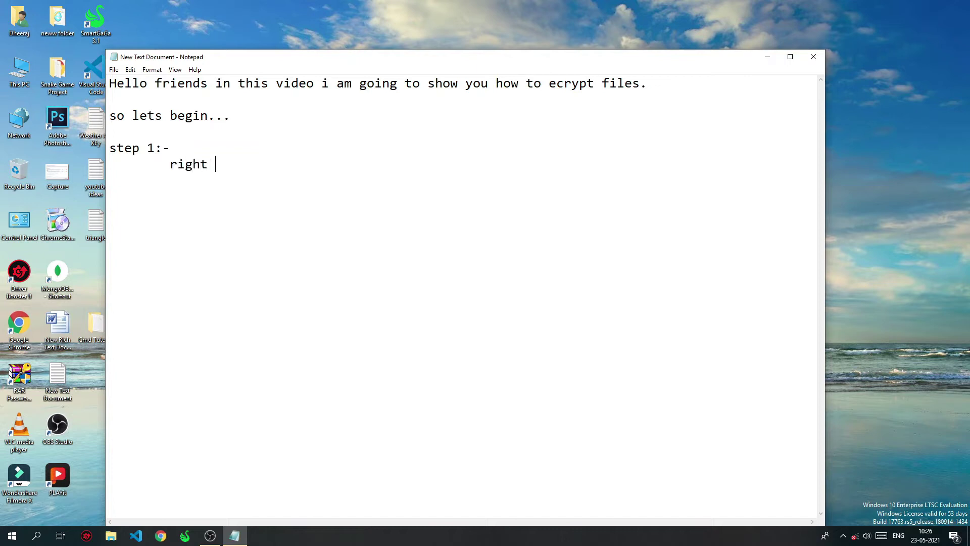
type("click on file yo")
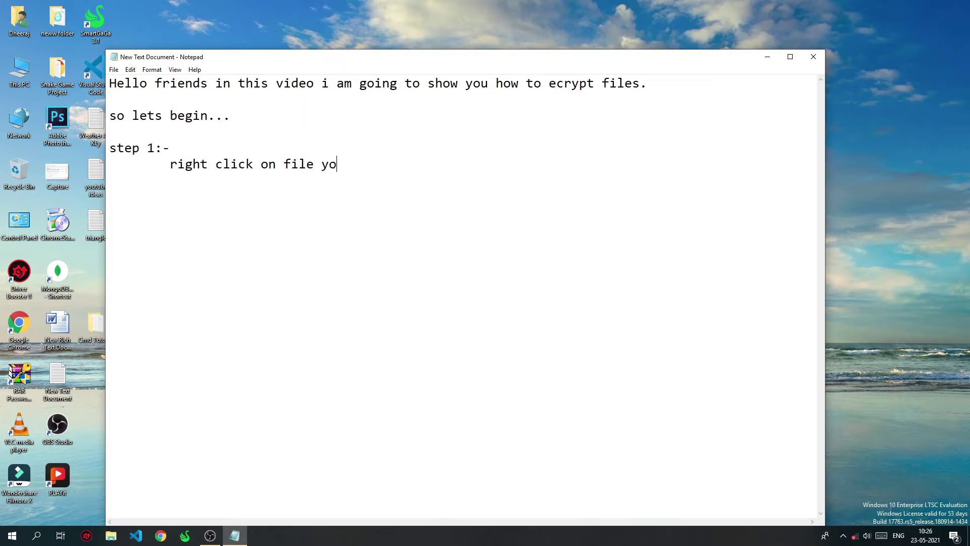
type("u want to encrpt")
key("Left")
type("y")
key("End")
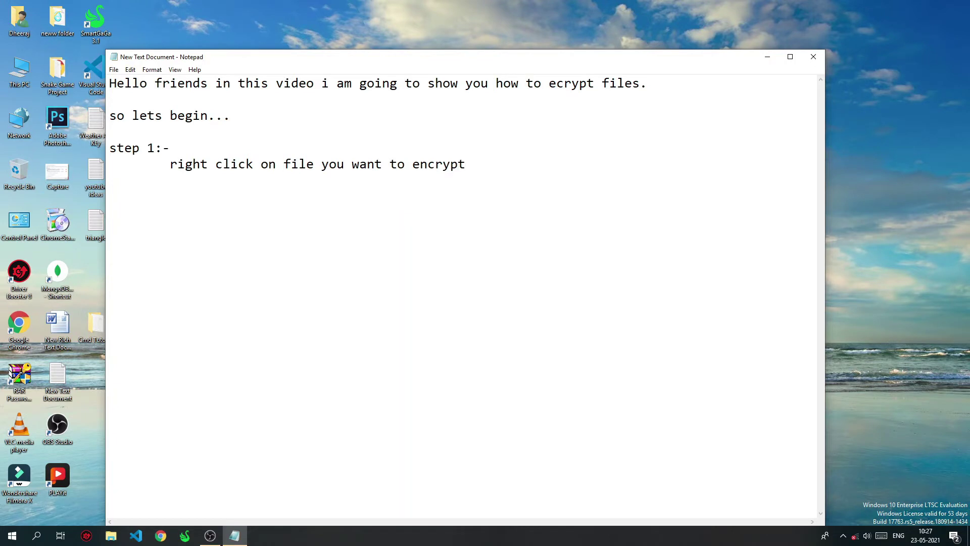
type("and go to properties")
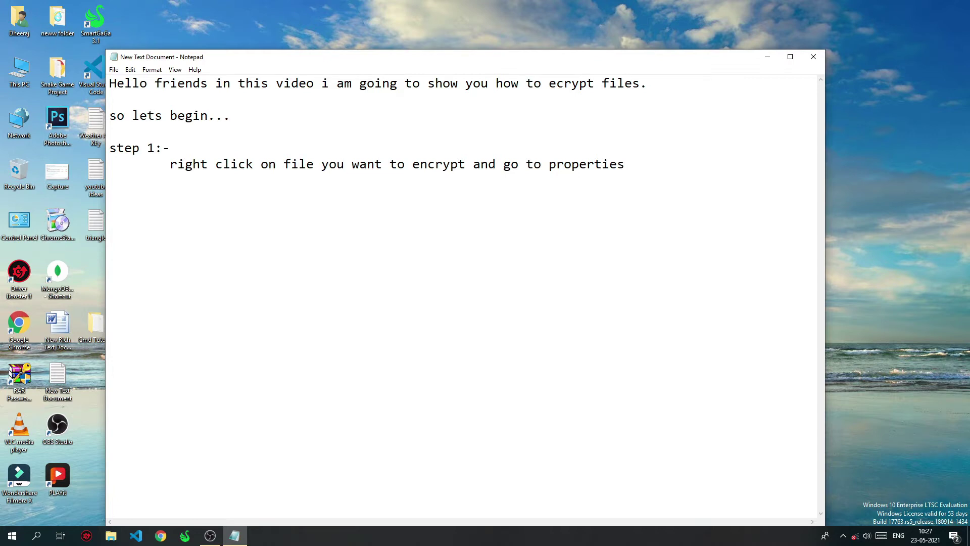
key("Return")
type("step 2:-")
key("Return")
key("Tab")
type("click on")
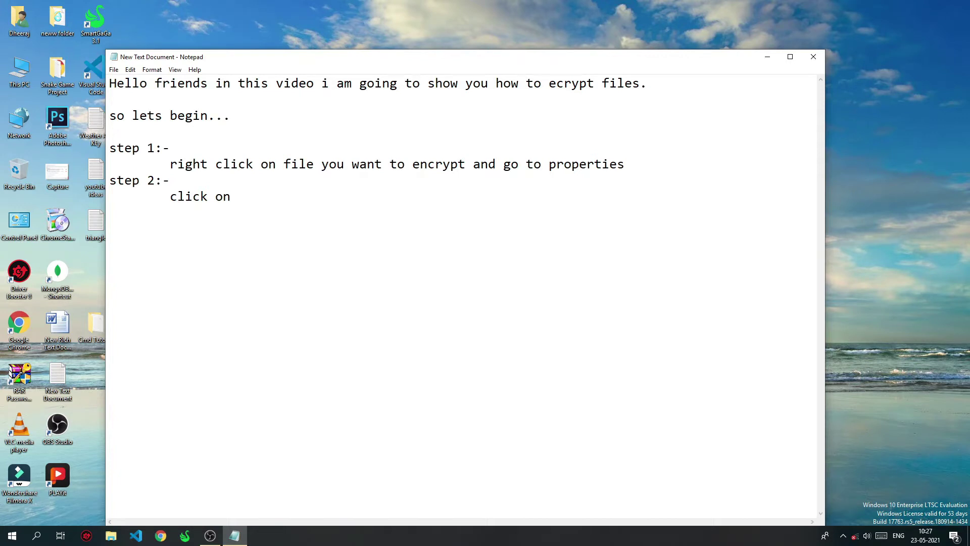
key("BackSpace")
key("BackSpace")
key("BackSpace")
key("BackSpace")
key("BackSpace")
key("BackSpace")
key("BackSpace")
key("BackSpace")
key("BackSpace")
key("BackSpace")
key("BackSpace")
key("BackSpace")
key("BackSpace")
key("BackSpace")
key("BackSpace")
key("BackSpace")
key("BackSpace")
key("BackSpace")
key("BackSpace")
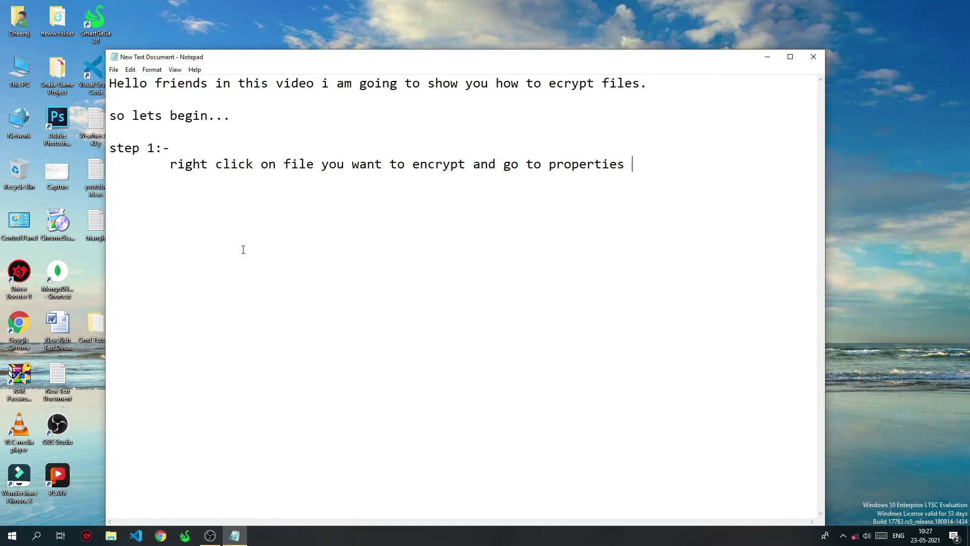
Step: Append "then click on advanced" to the step 1 line and move the notes window clear of the desktop icons
type("then click o n a")
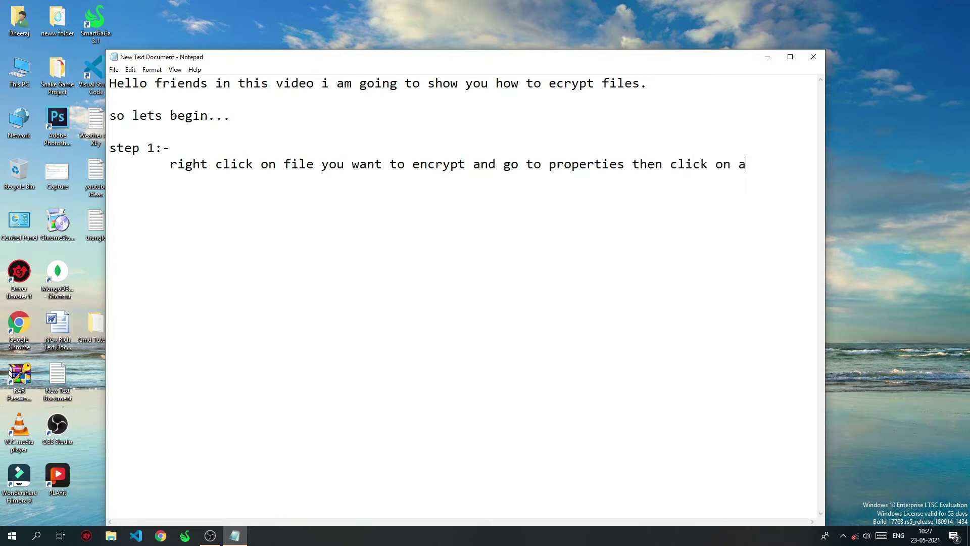
type("dvanced")
left_click_drag(411, 61, 499, 58)
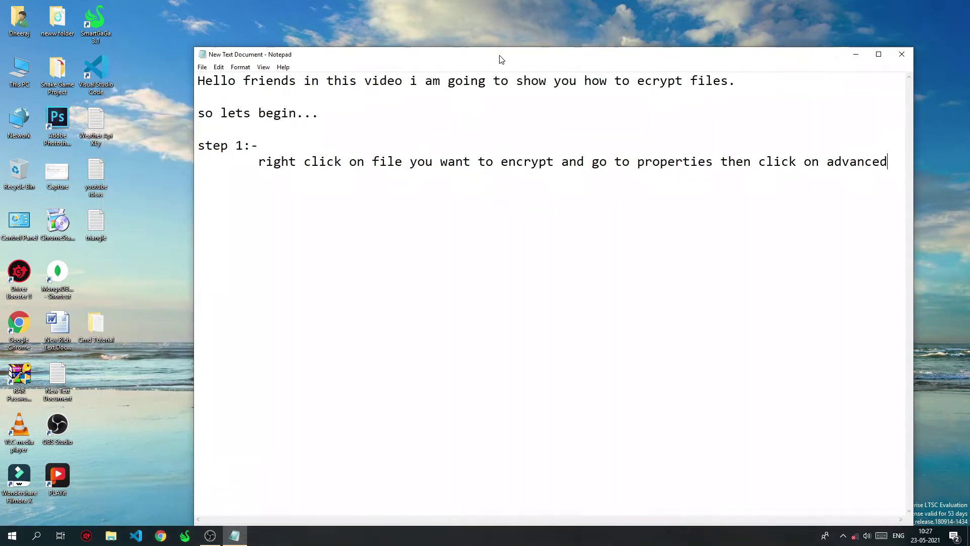
Step: Create a text document named New Text Document in the root of New Volume (E:)
double_click(1, 77)
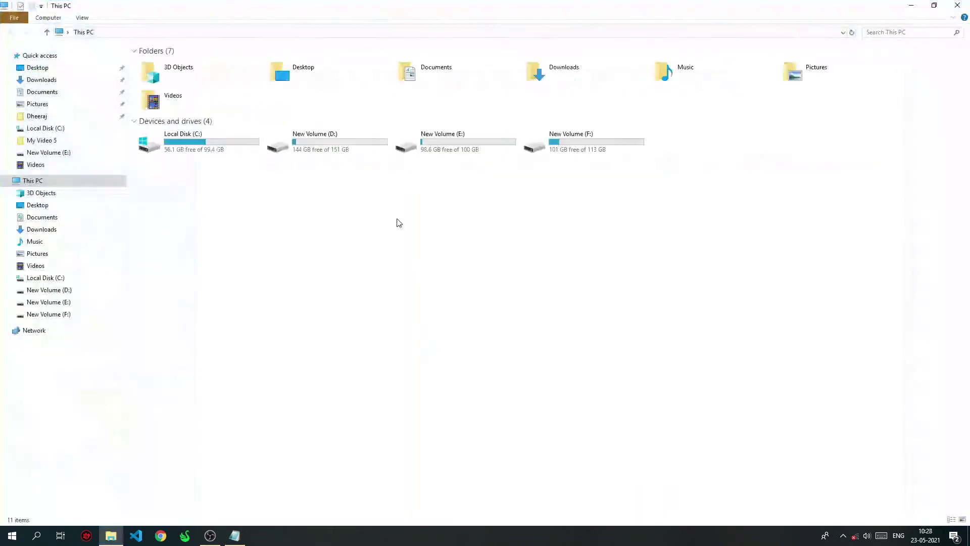
double_click(492, 138)
right_click(300, 303)
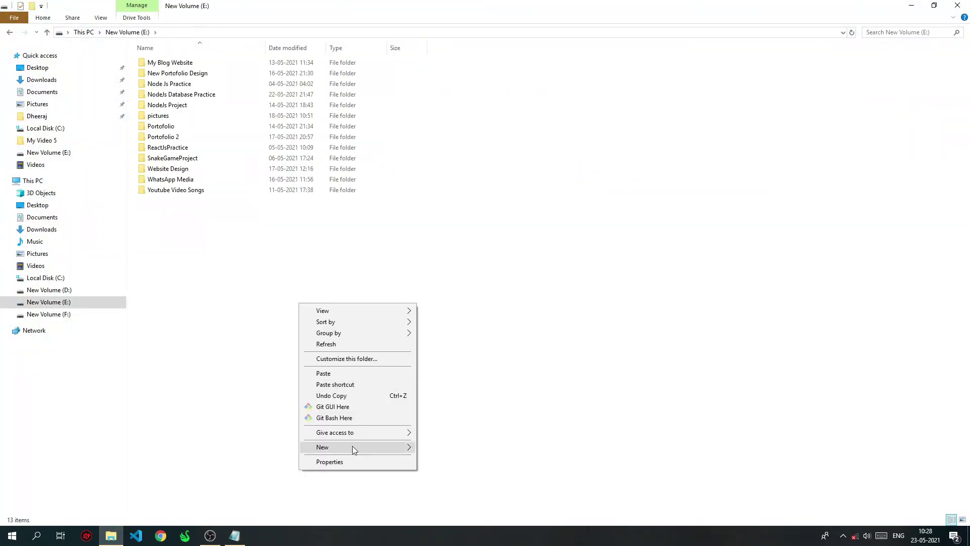
mouse_move(354, 446)
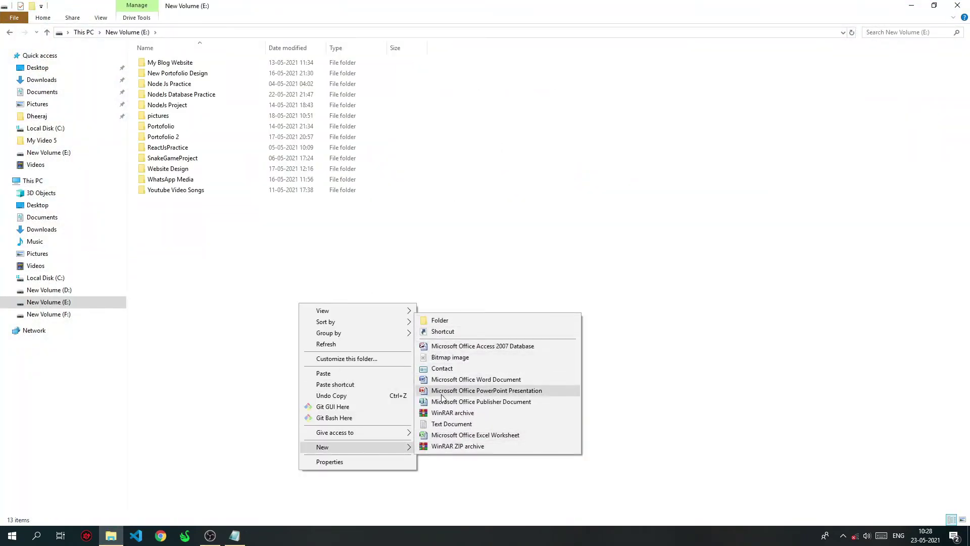
left_click(444, 423)
double_click(269, 200)
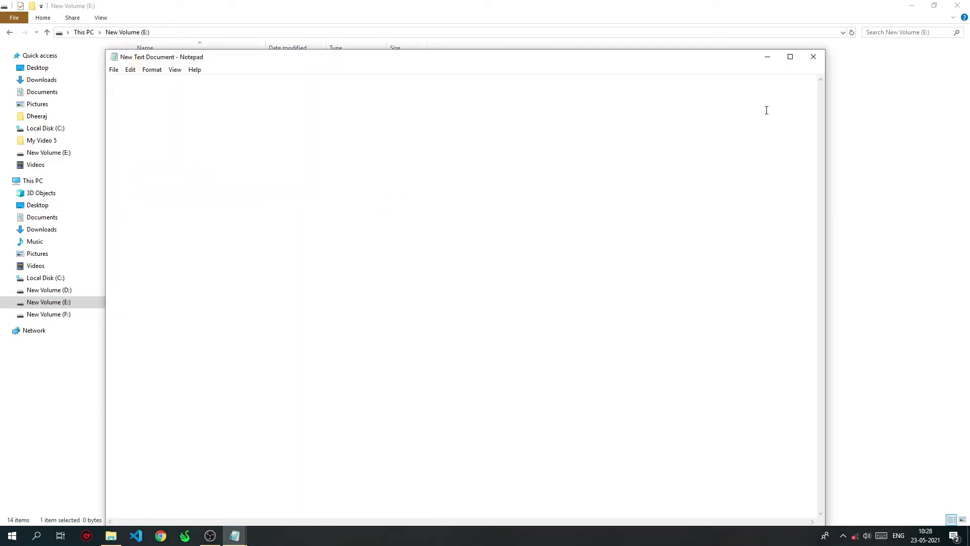
left_click(814, 58)
Step: Open the advanced attributes in the properties of New Text Document on drive E:
left_click_drag(244, 210, 308, 221)
left_click(309, 201)
right_click(308, 200)
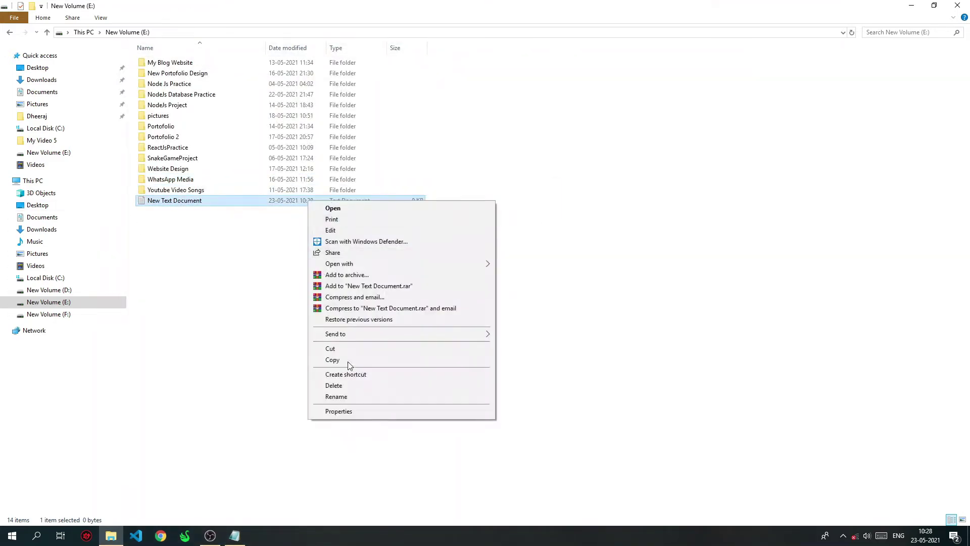
left_click(355, 410)
left_click(457, 392)
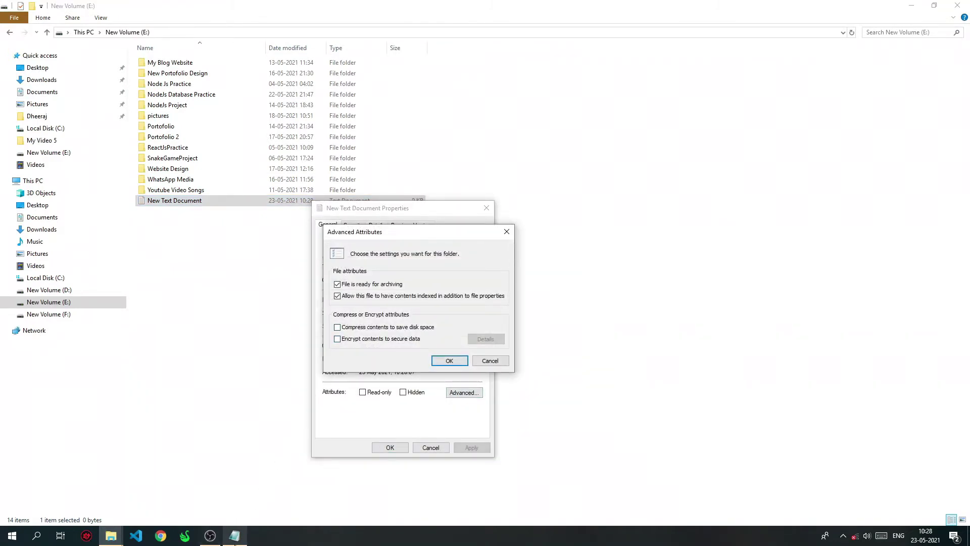
Step: In the Notepad notes, add "step 2:-" with the indented line "then mark the ecrypt content to secure data and ok"
left_click(235, 535)
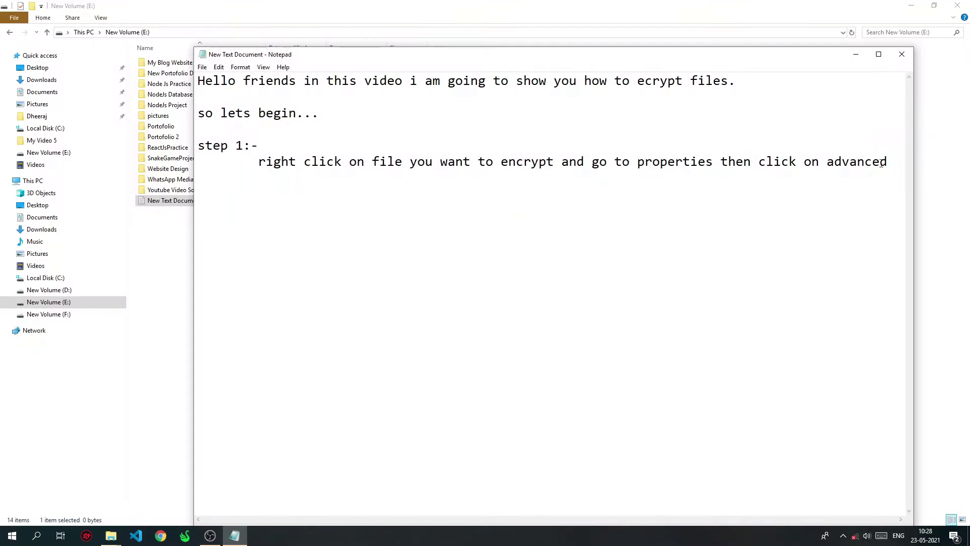
type("step 2:")
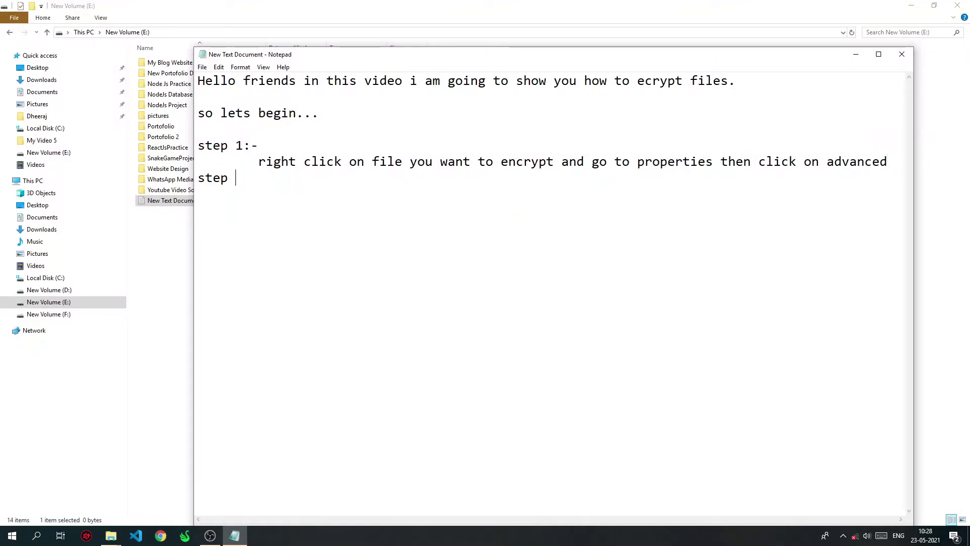
key("Tab")
type("teh")
key("BackSpace")
key("BackSpace")
type("he ")
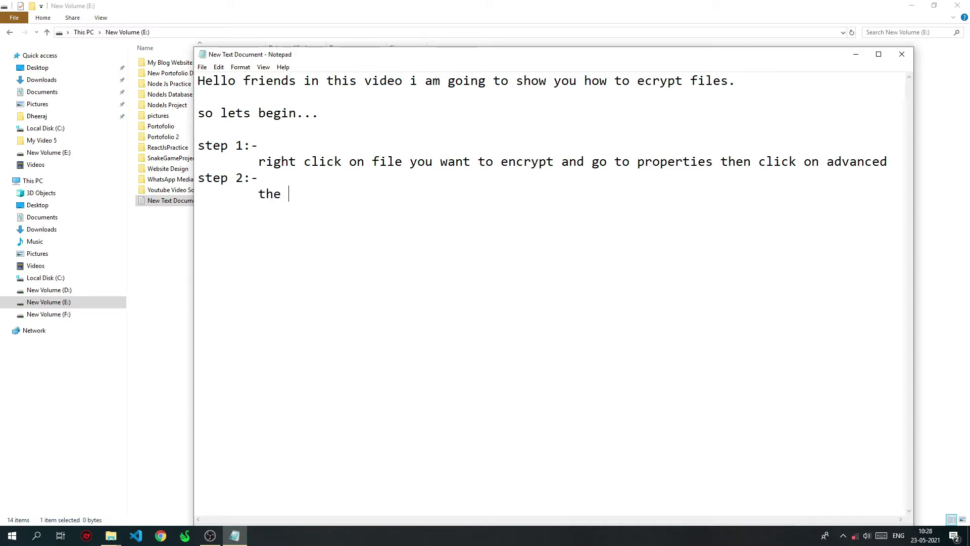
type("n click on")
key("BackSpace")
key("BackSpace")
key("BackSpace")
key("BackSpace")
key("BackSpace")
key("BackSpace")
key("BackSpace")
key("BackSpace")
key("BackSpace")
type("mark ")
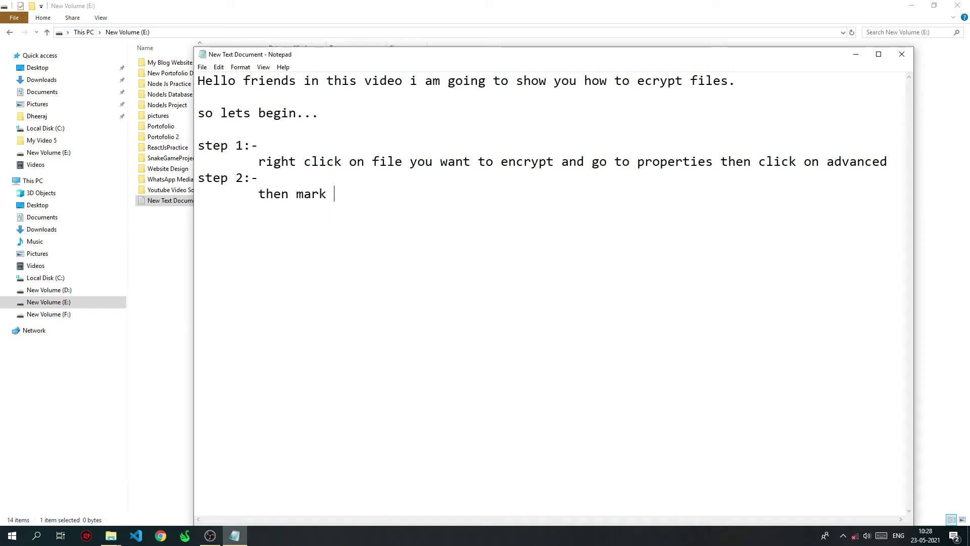
type("the ecrypt content to secure d")
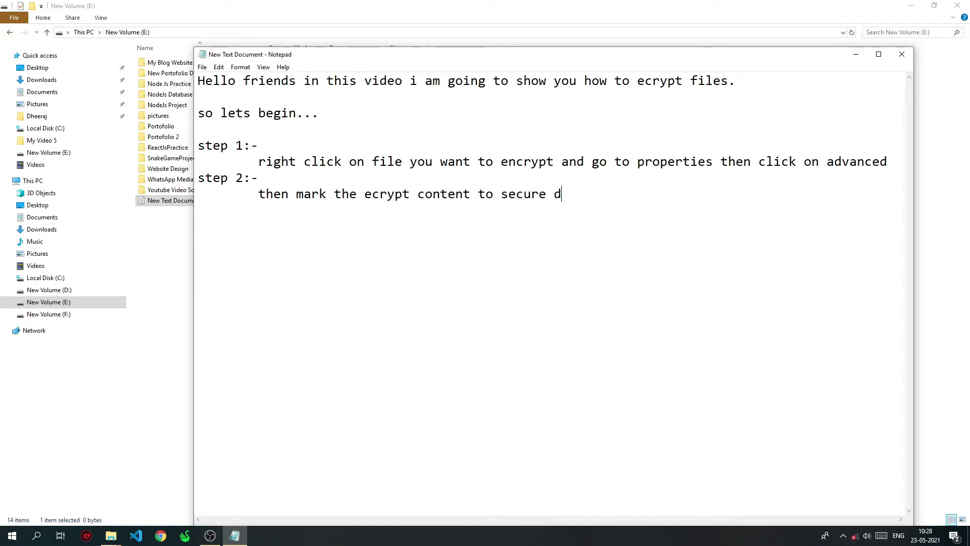
type("ata and ok")
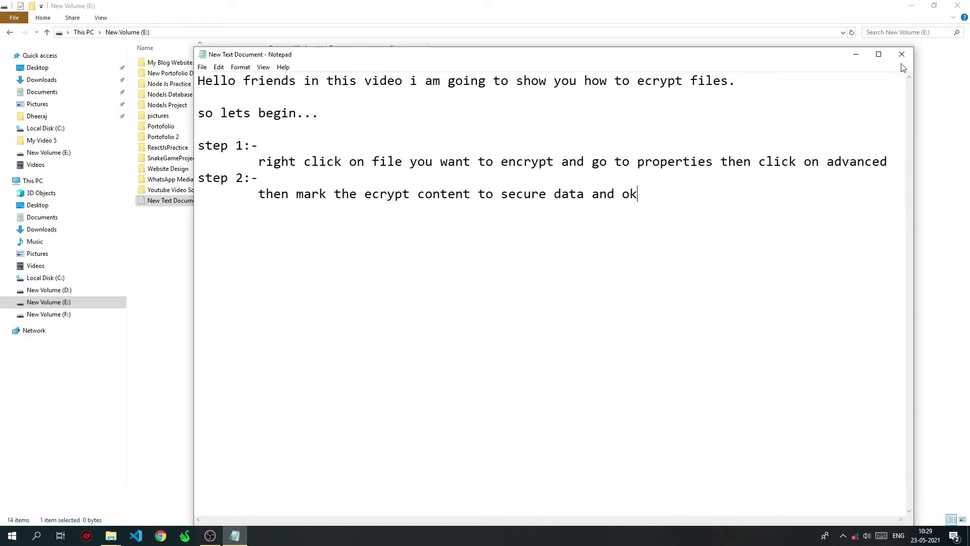
Step: Enable "Encrypt contents to secure data" for New Text Document, accept its properties and close the File Explorer window
left_click(855, 54)
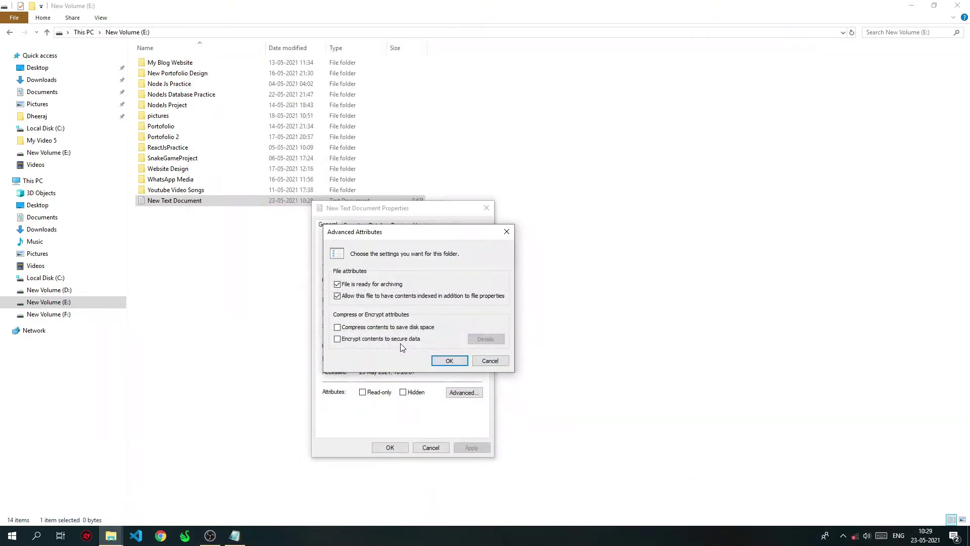
left_click(452, 364)
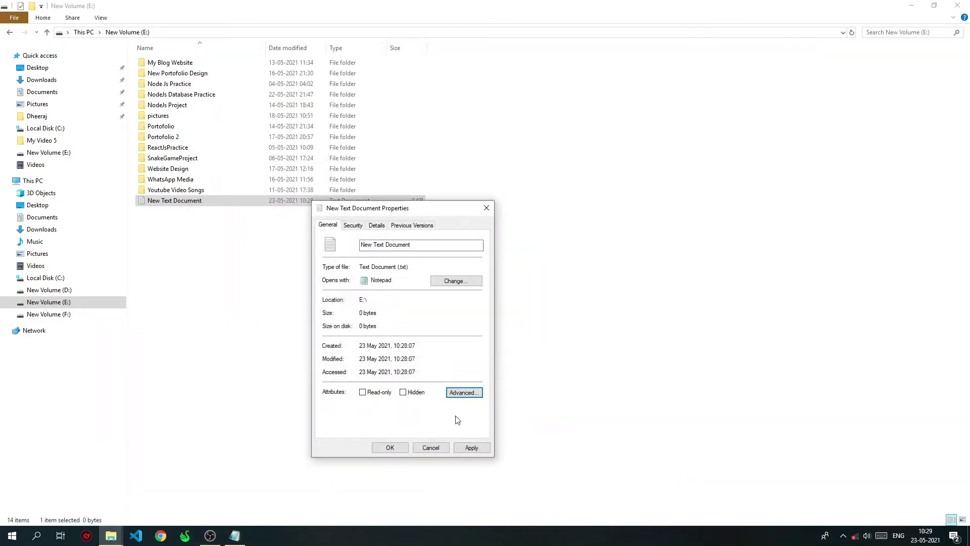
left_click(389, 448)
left_click(958, 5)
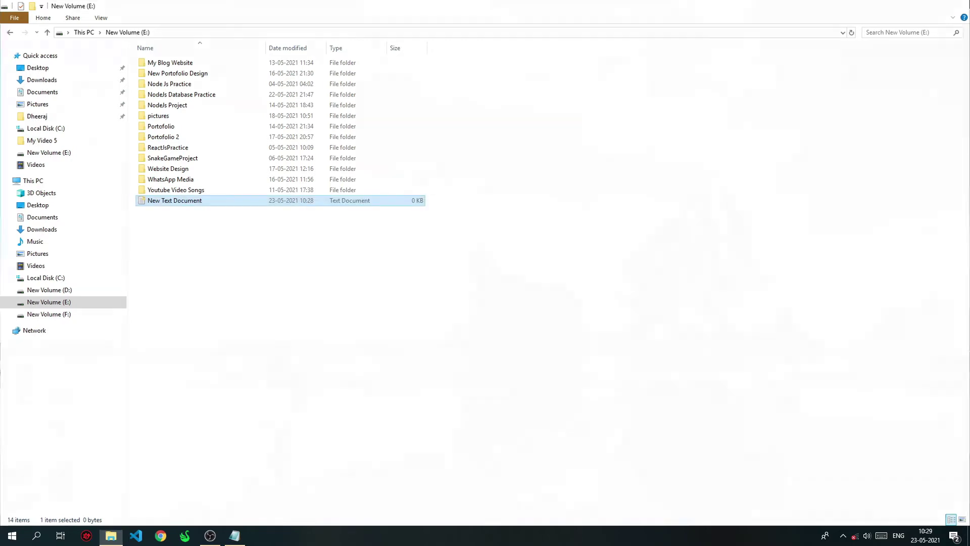
Step: Return to the Notepad notes and add "step 3:-" with the indented line "now open cmd as administrator"
left_click(235, 535)
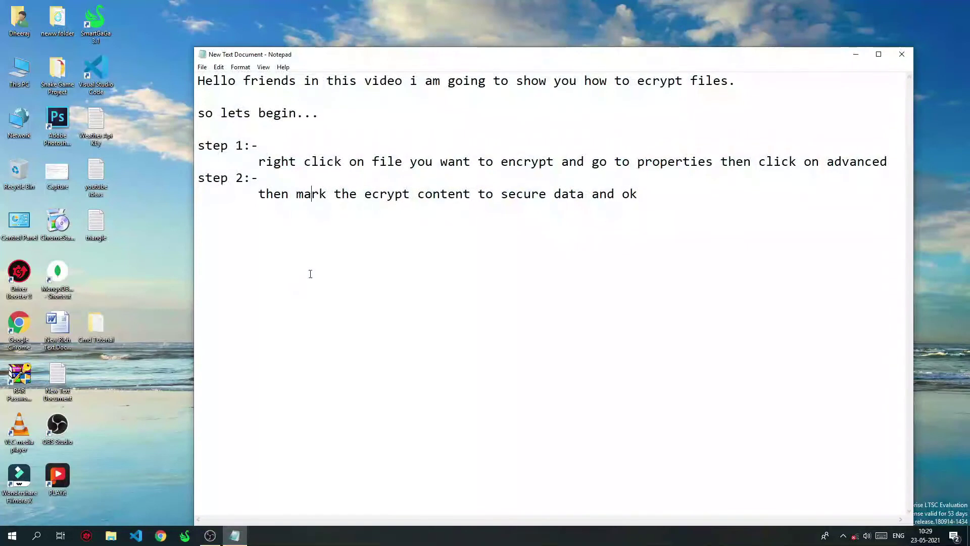
key("Return")
type("step 3:-")
key("Return")
key("Tab")
type("now open cmd")
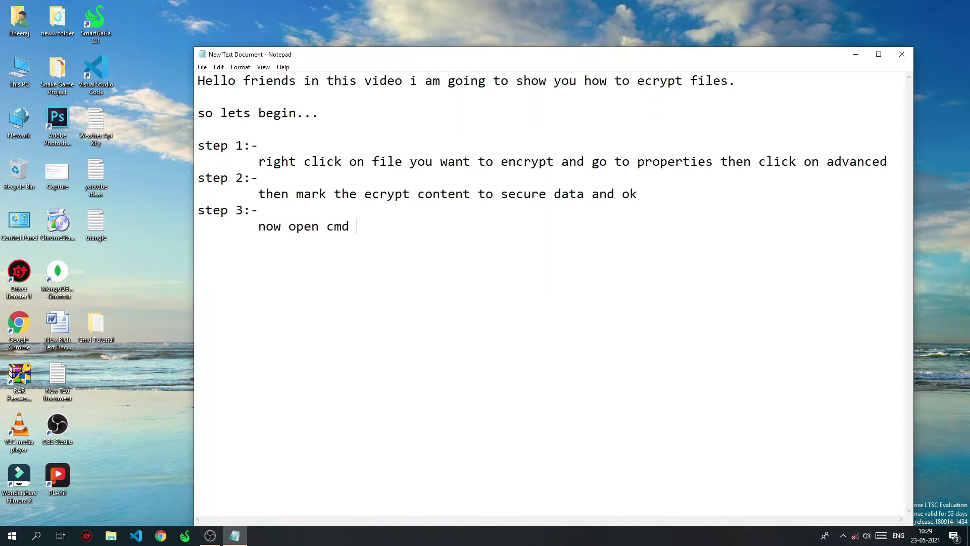
key("BackSpace")
type("as admis")
key("BackSpace")
type("nistrator")
Step: Find Command Prompt with the search "cmd", run it as administrator and move its window off the notes
left_click(12, 535)
type("cmd")
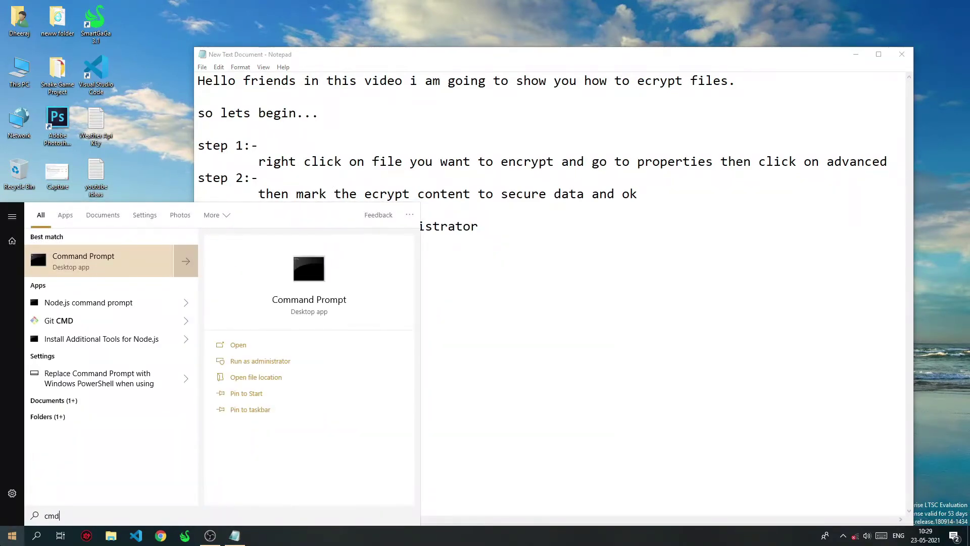
right_click(80, 270)
left_click(116, 282)
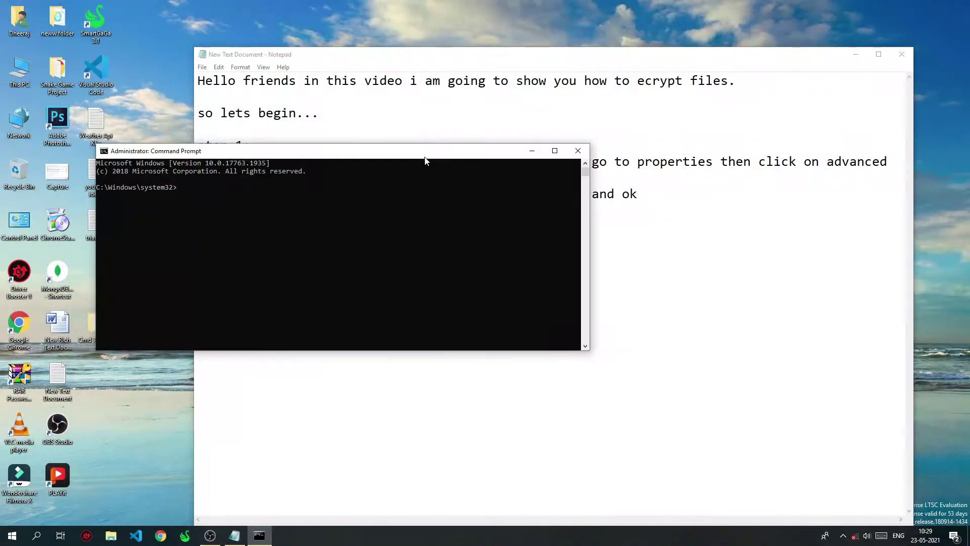
left_click_drag(426, 152, 785, 150)
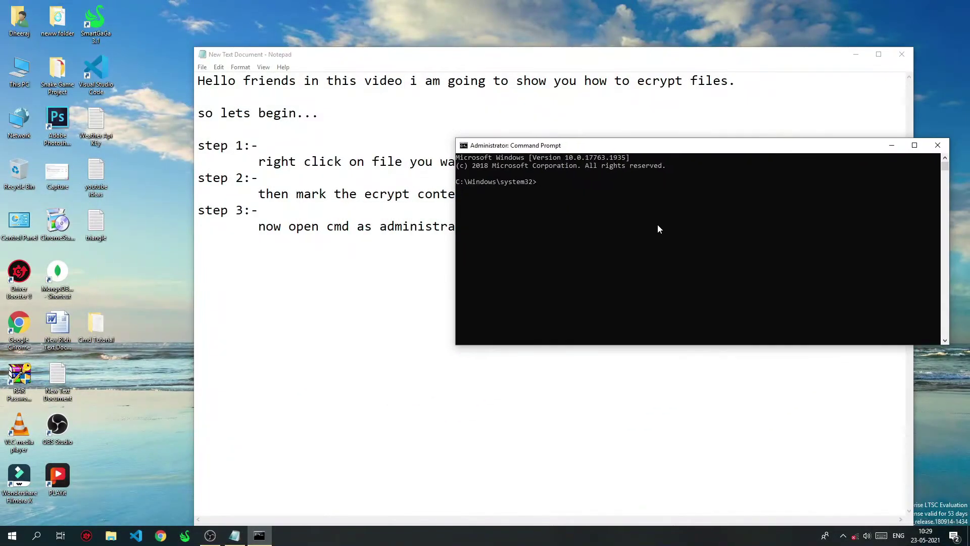
Step: In the Notepad notes, add "step 4:-" with the indented line "type this command :- cipher /R: c:\ and enter"
left_click(349, 303)
left_click(506, 212)
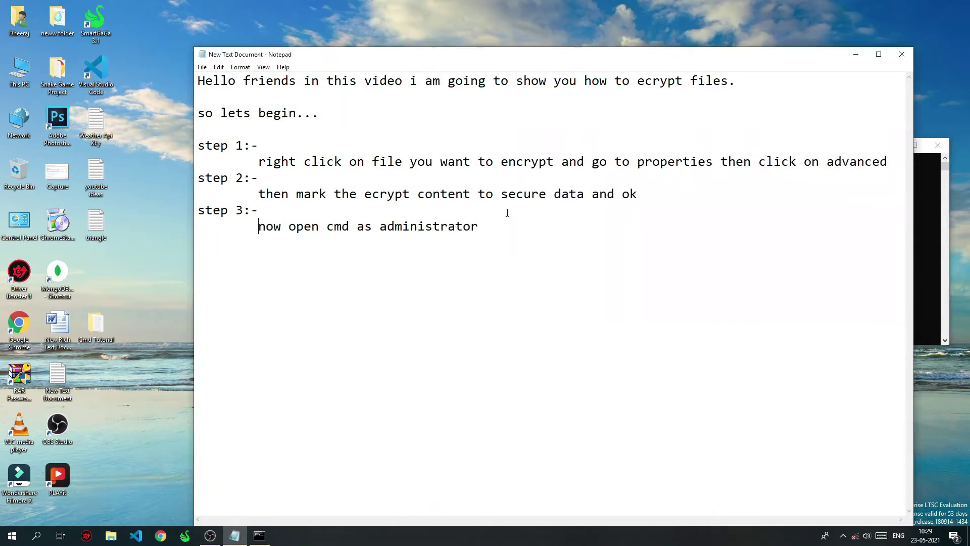
type("step 4:-")
key("Tab")
type("thpe")
key("BackSpace")
key("BackSpace")
type("yp")
key("BackSpace")
key("BackSpace")
key("BackSpace")
type("ype this command")
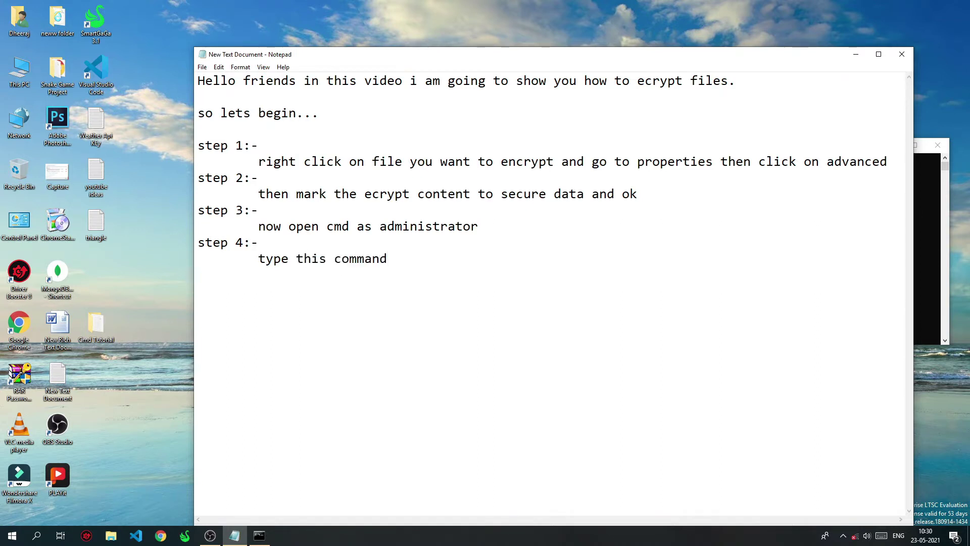
type(" :- cipher /R: c:\\")
type("and enter")
key("Return")
key("Tab")
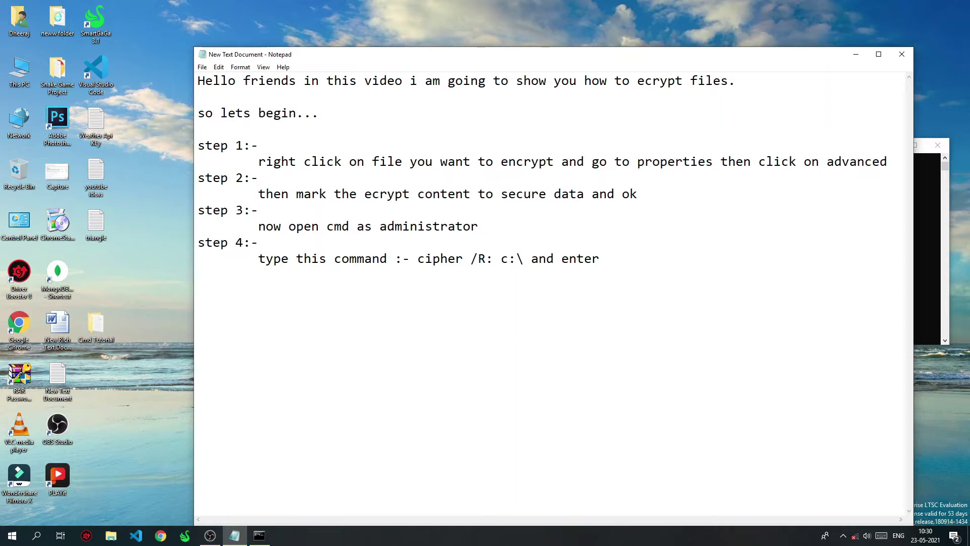
left_click(922, 240)
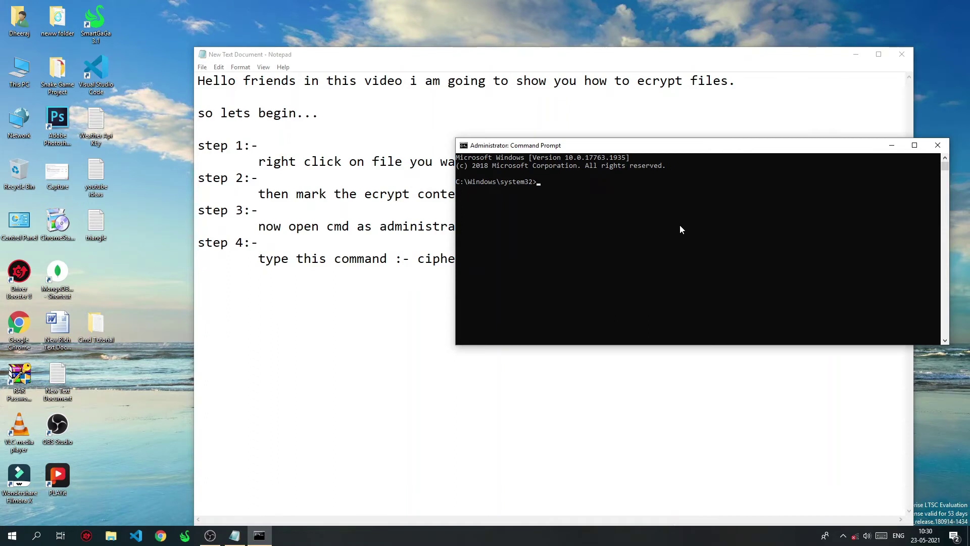
left_click(441, 286)
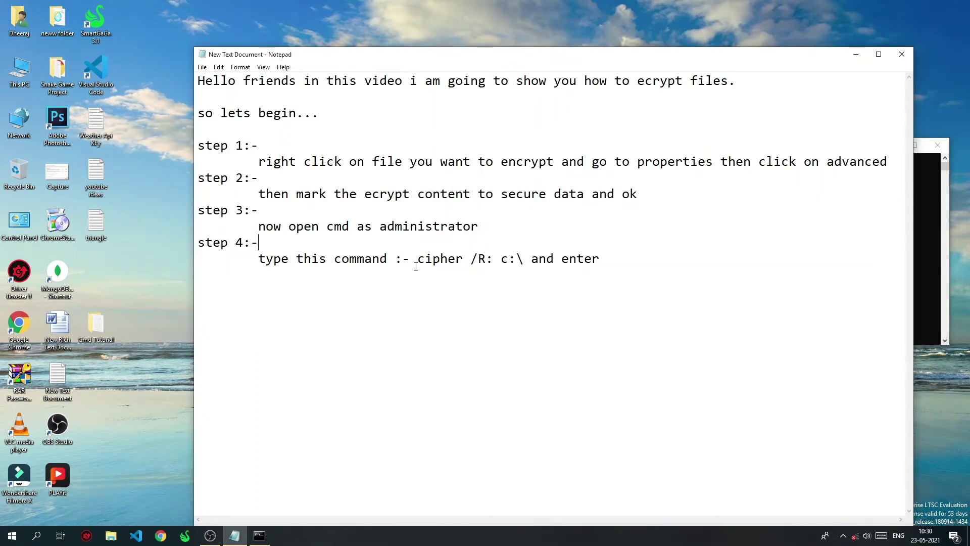
Step: In the step 4 line of the notes, insert "first go to c partition" before the cipher command
key("Left")
type("fir")
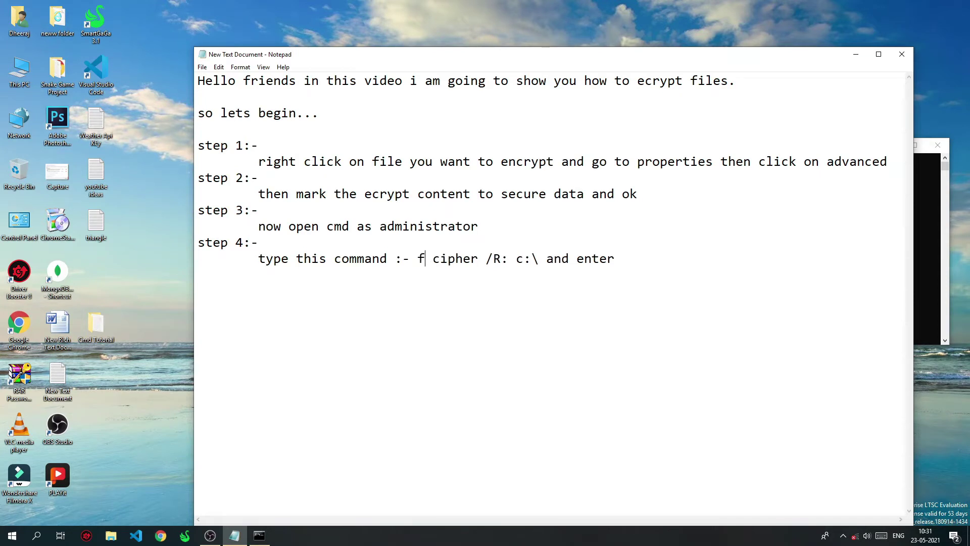
type("st go to ")
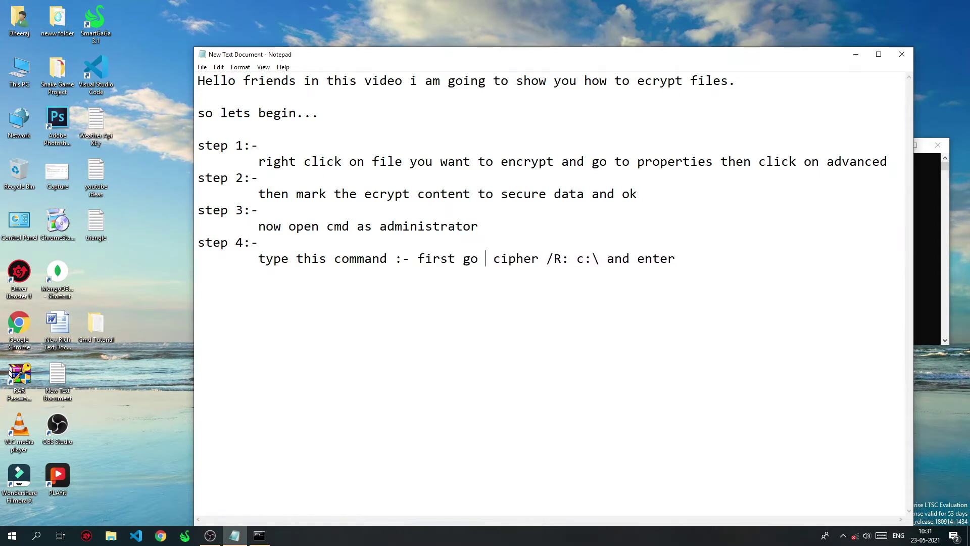
type("c")
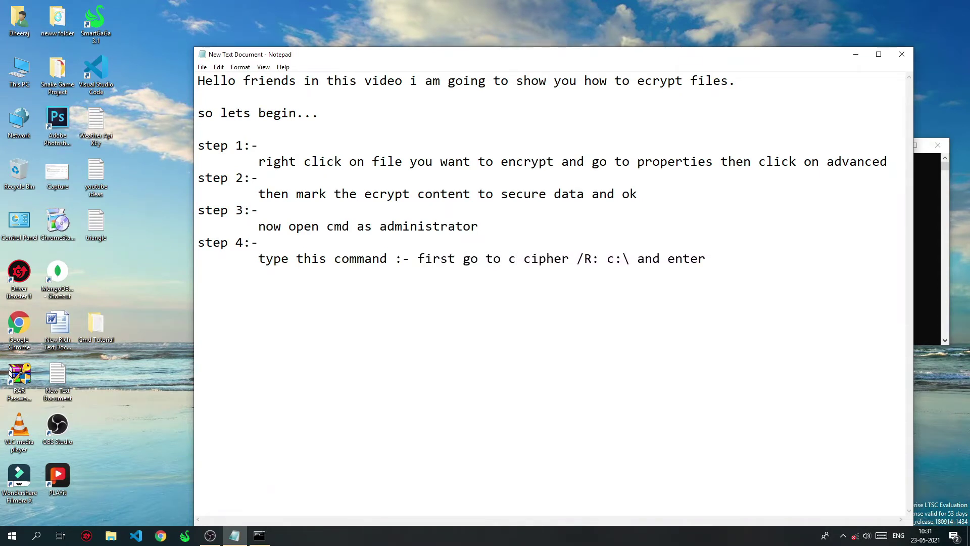
type(" partito")
key("BackSpace")
type("ion")
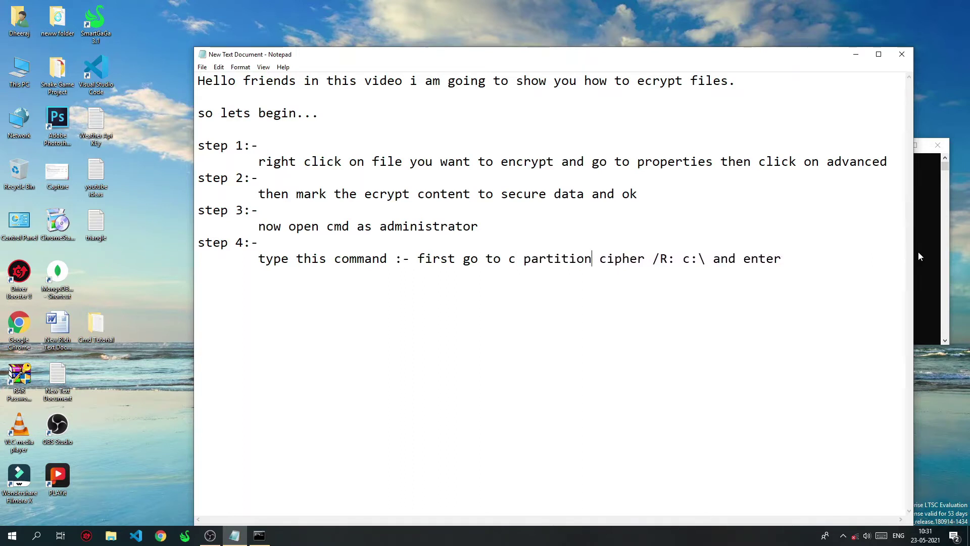
Step: Switch to the administrator Command Prompt and change to the root of drive C with "cd /"
left_click(919, 252)
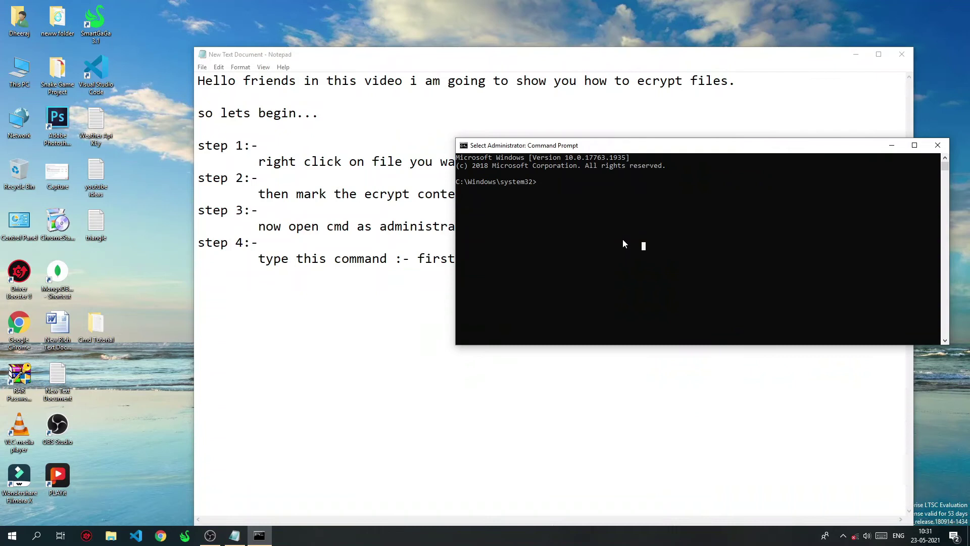
type("cd /")
key("Return")
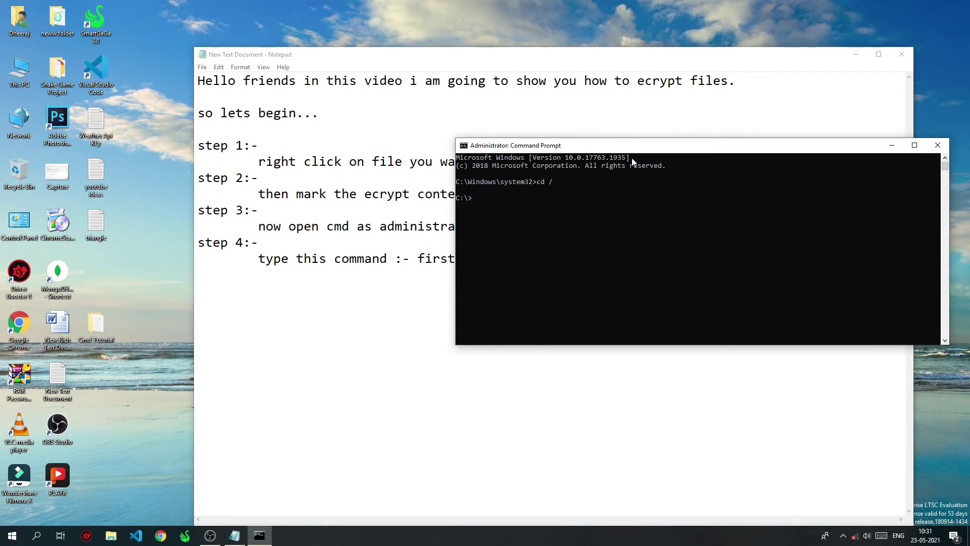
Step: Move Command Prompt off the notes, highlight the noted cipher command and run "cipher /R: c:\" in Command Prompt
left_click_drag(635, 150, 537, 413)
left_click_drag(599, 259, 719, 267)
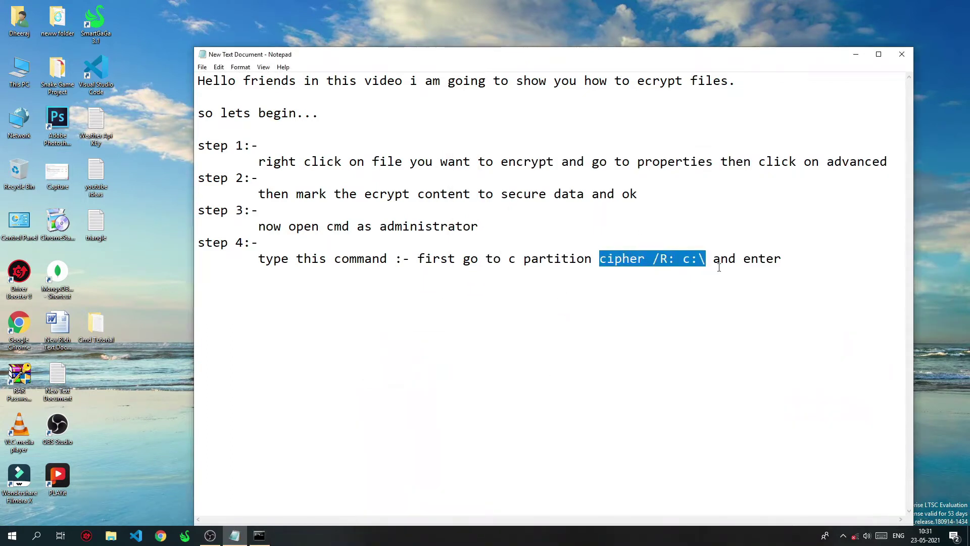
left_click(258, 535)
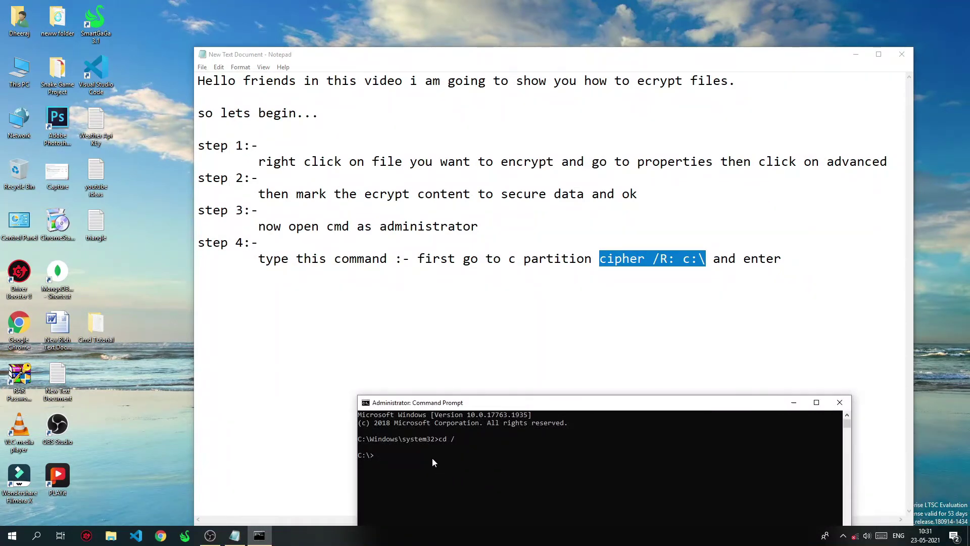
type("cipher /R: c:\\")
key("Return")
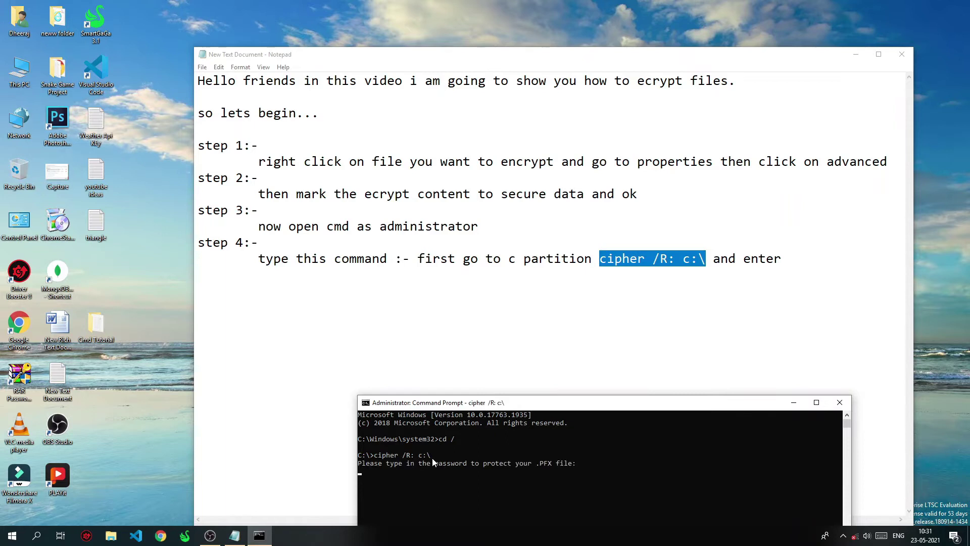
Step: Return to the Notepad notes and add the indented line "now type the password" under step 4
left_click(807, 259)
key("Return")
key("Tab")
type("now ty")
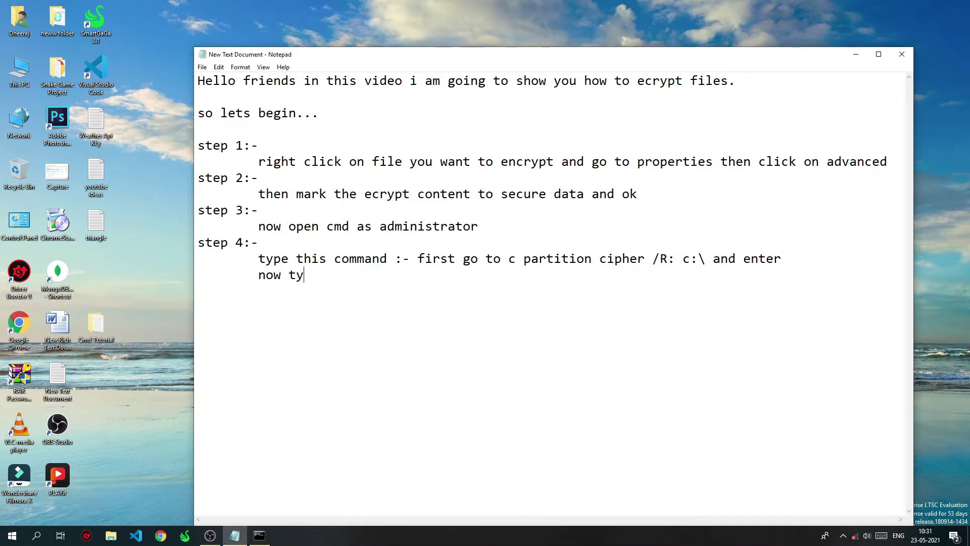
type("pe the password")
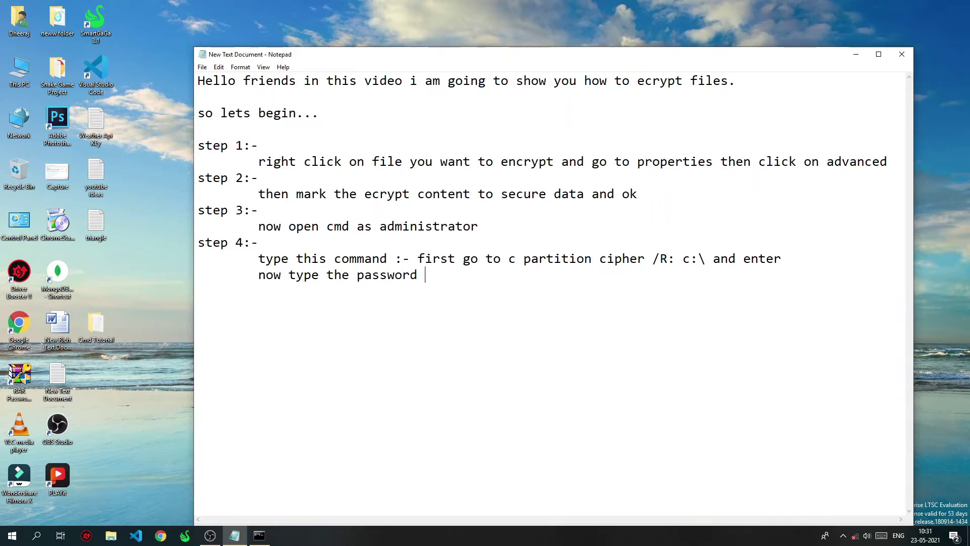
Step: In Command Prompt, enter and confirm the .PFX file password, answering "y" to overwrite the .PFX and .CER files
key("alt+Tab")
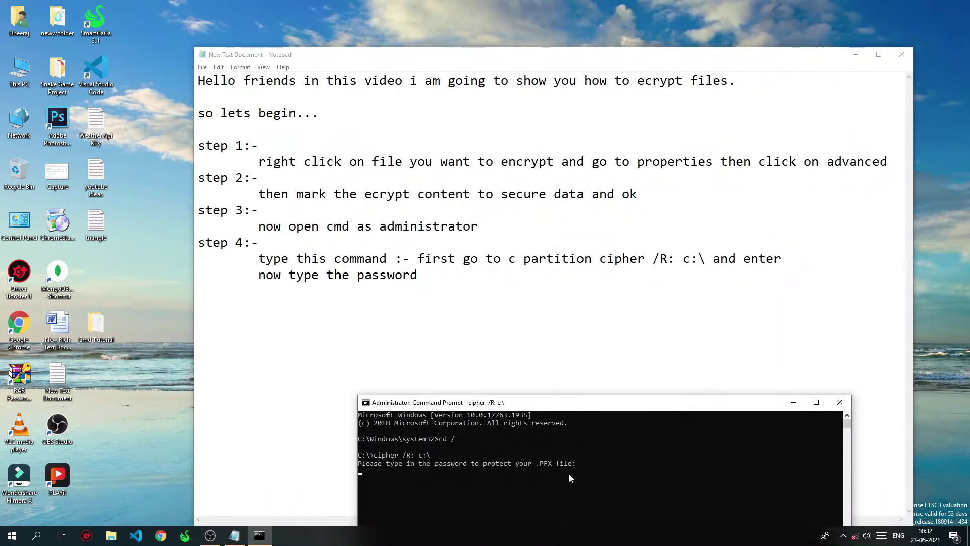
key("Return")
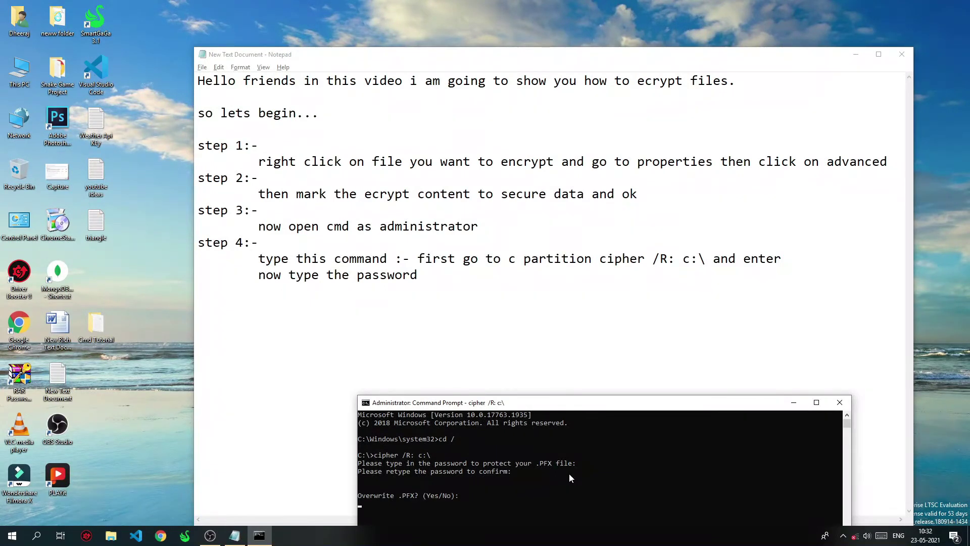
key("Return")
left_click_drag(591, 406, 649, 285)
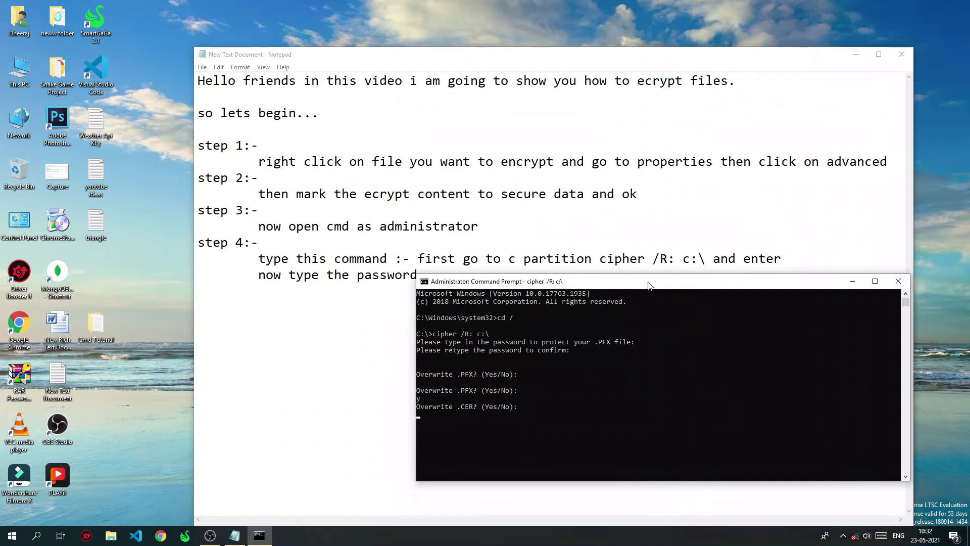
key("Return")
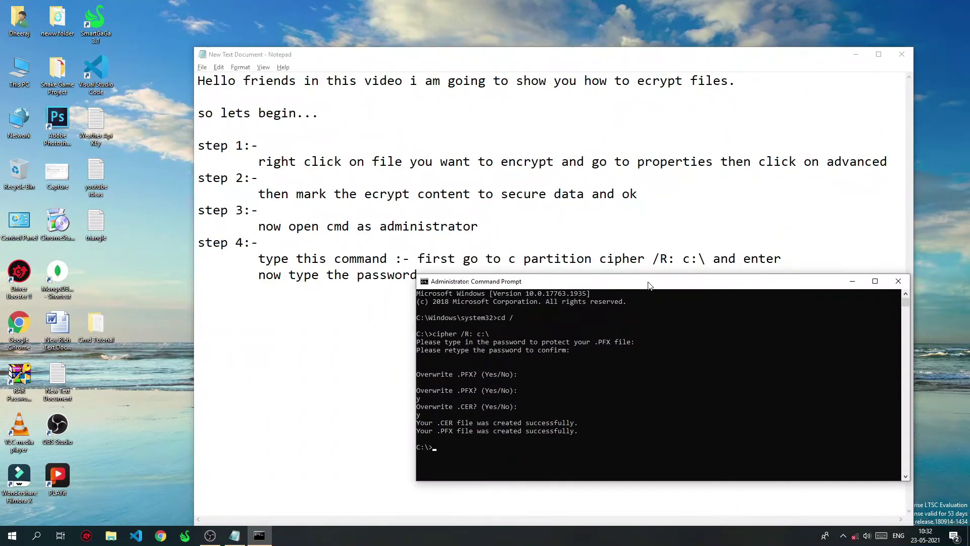
Step: Review the cipher command's output and close the Command Prompt window
left_click_drag(561, 460, 505, 338)
left_click(508, 392)
left_click_drag(427, 424, 538, 441)
left_click(539, 440)
left_click_drag(656, 417, 613, 398)
left_click(613, 398)
left_click(895, 282)
Step: In the Notepad notes, add "step 5:-" with the indented line "now go to c partition"
key("Return")
type("step 5:- \t")
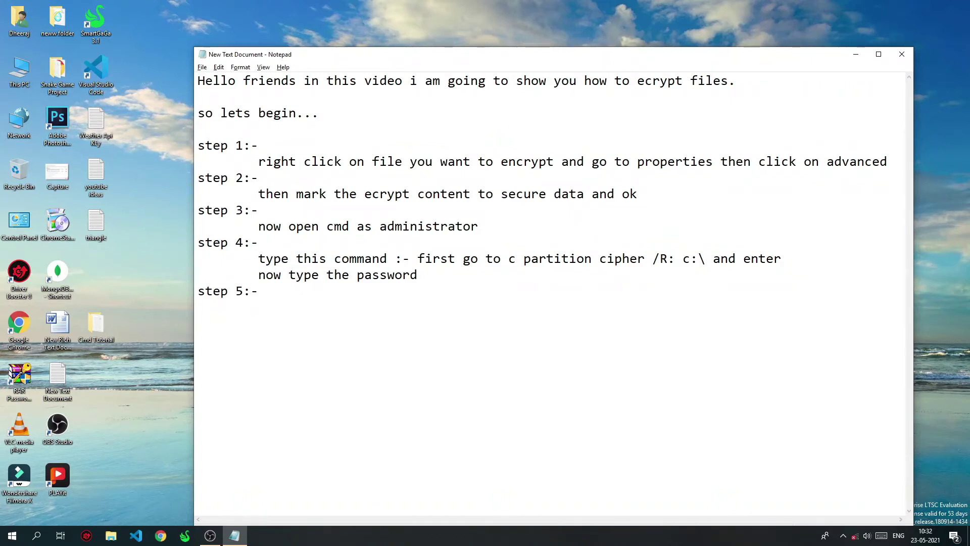
type("now go tot")
key("BackSpace")
key("BackSpace")
type("c partition")
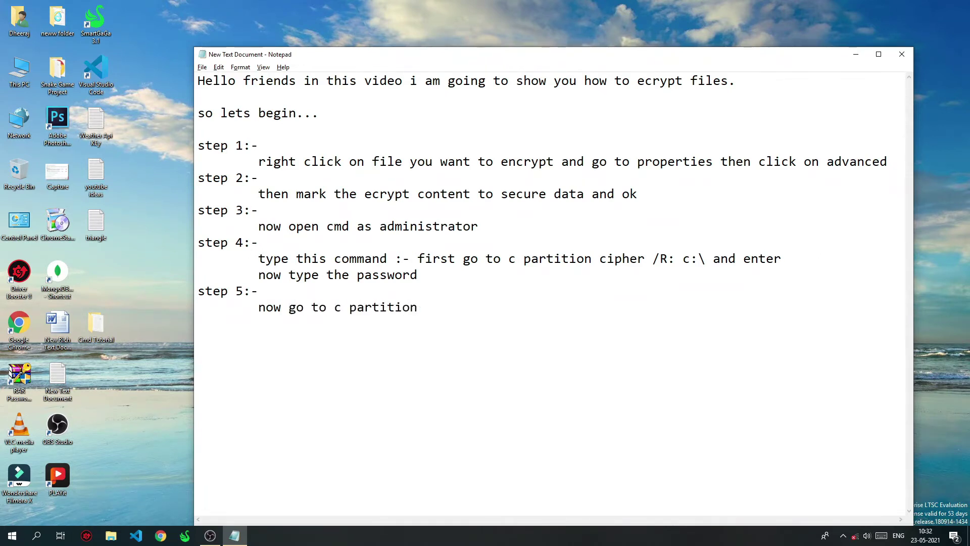
Step: Open Local Disk (C:) from This PC and look over the generated certificate files
double_click(19, 70)
double_click(207, 152)
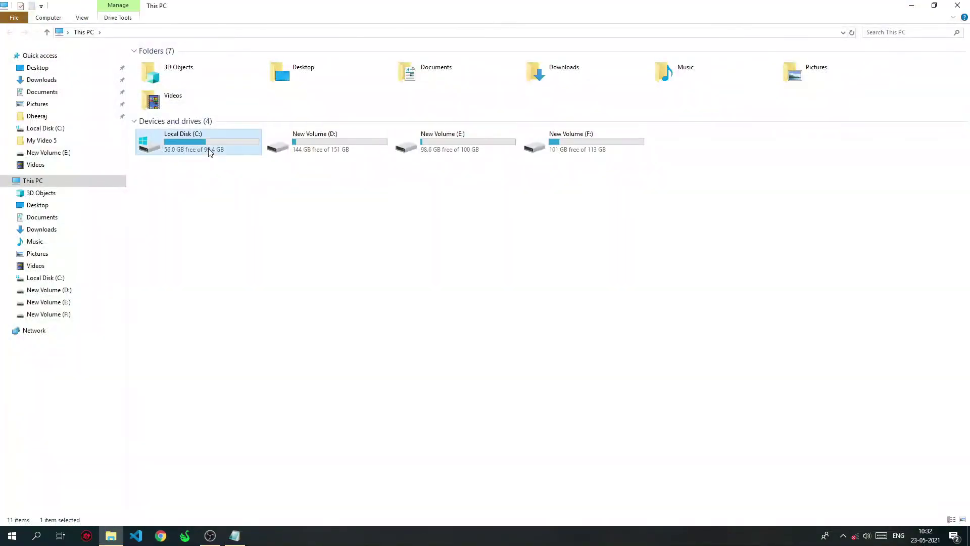
left_click_drag(249, 285, 205, 113)
left_click(254, 217)
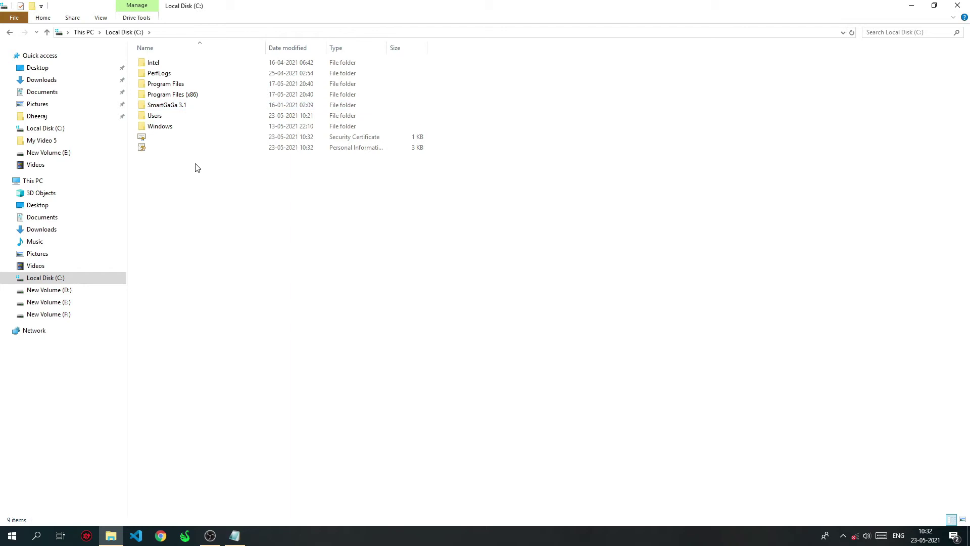
Step: Return to the Notepad notes, extend the step 5 line with "there is two files was generated" and start a new line
left_click(234, 536)
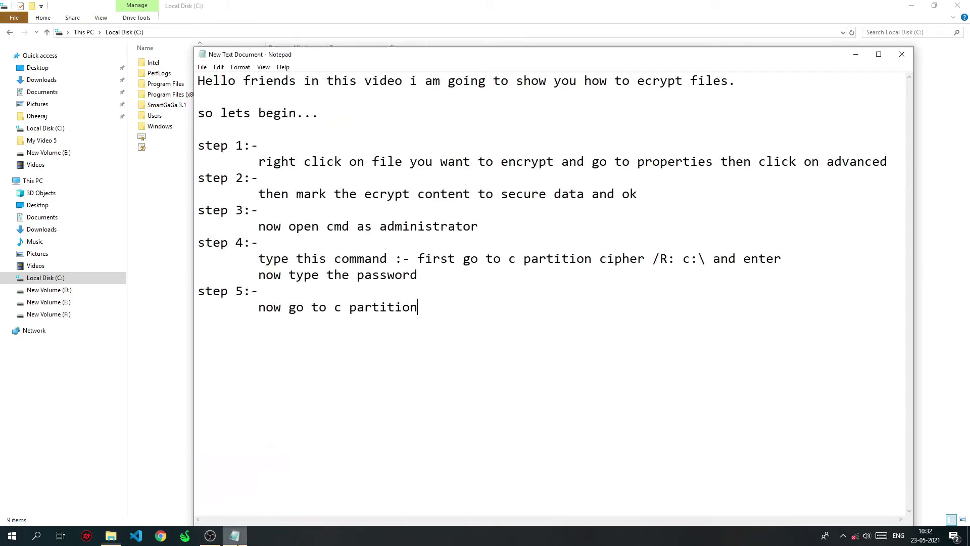
type("ther")
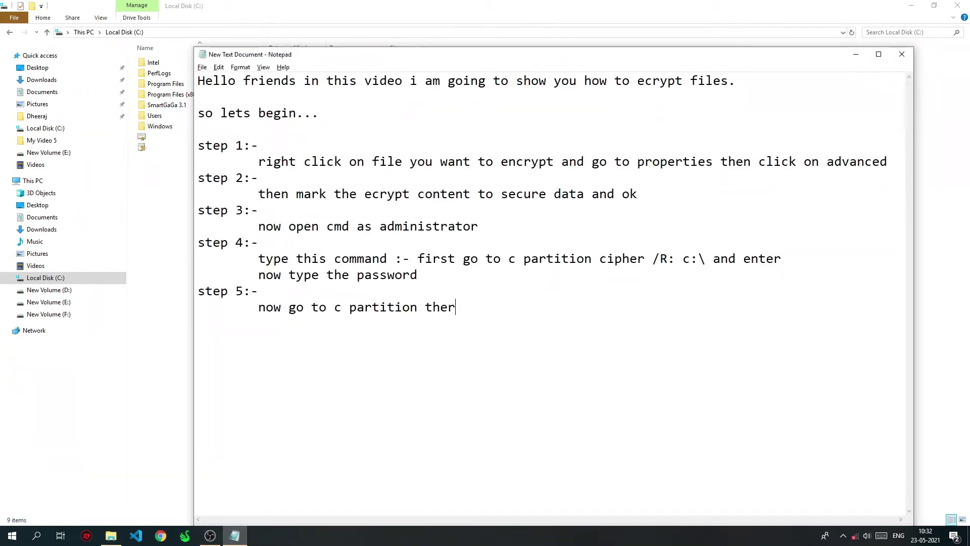
type("e is two fi")
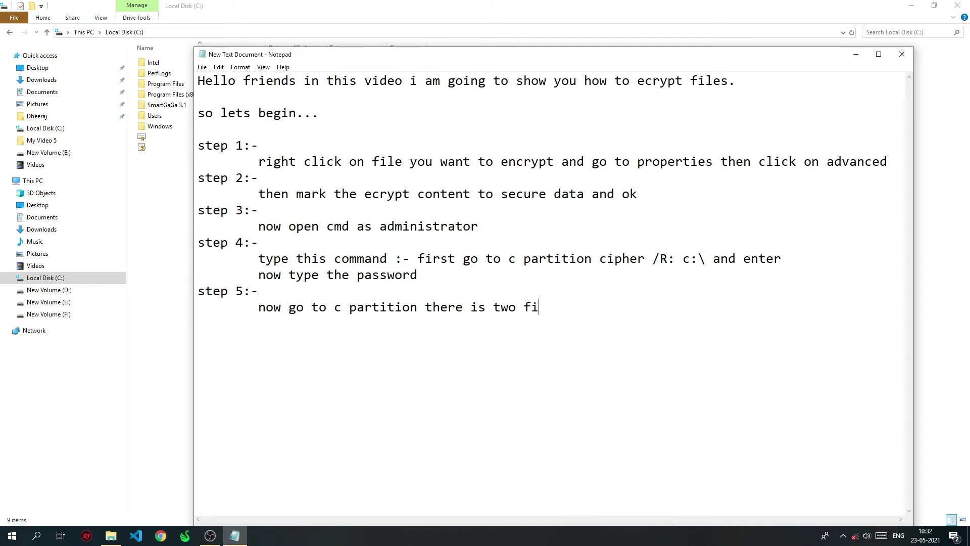
type("les was ge")
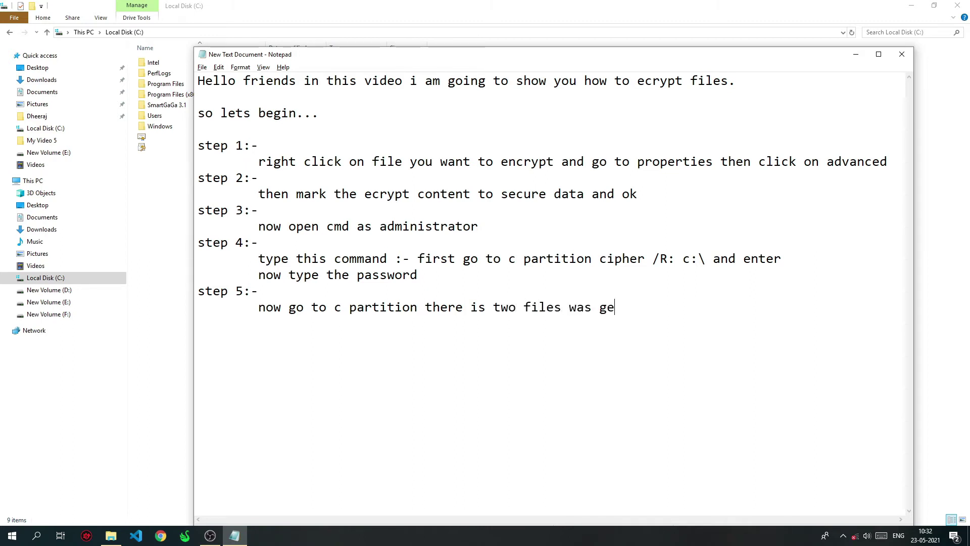
type("nerated")
key("Return")
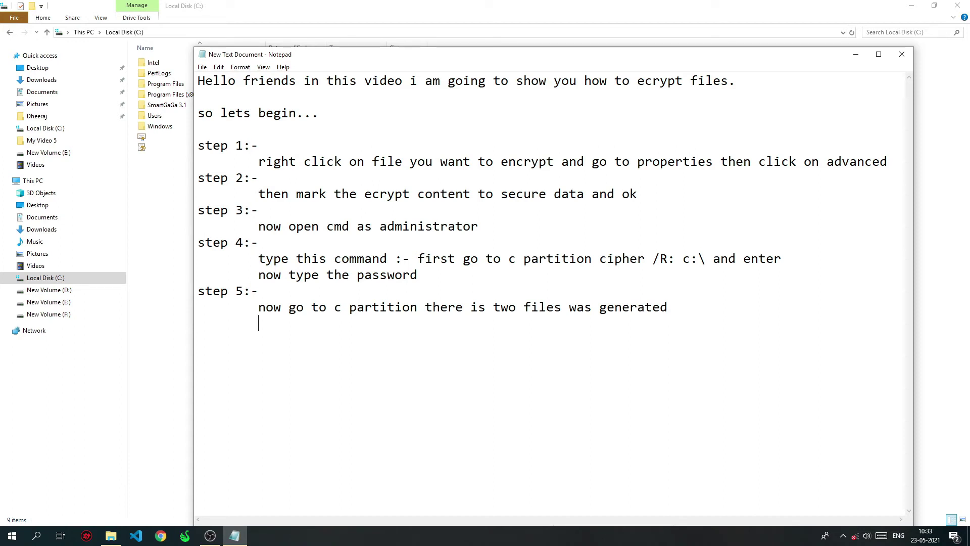
Step: Add the step 5 line "open first certificate file then click on install certificate and next next then finish." and start a new unindented line
type("open first certifi")
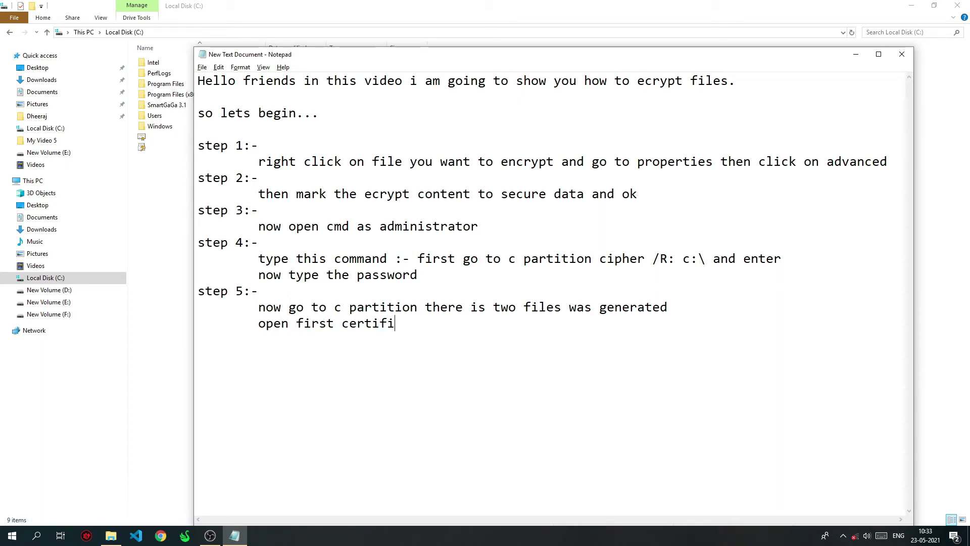
type("cate file then cli")
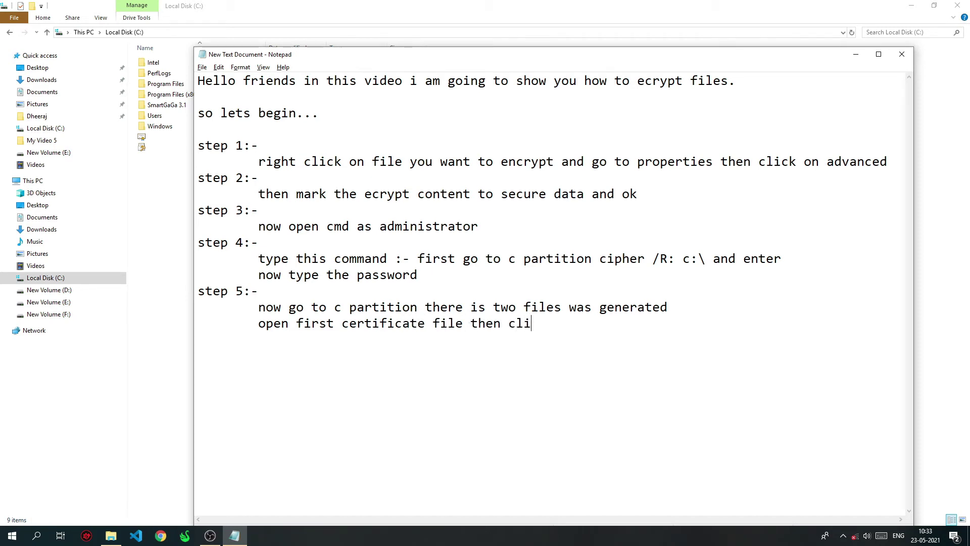
type("ck on insta")
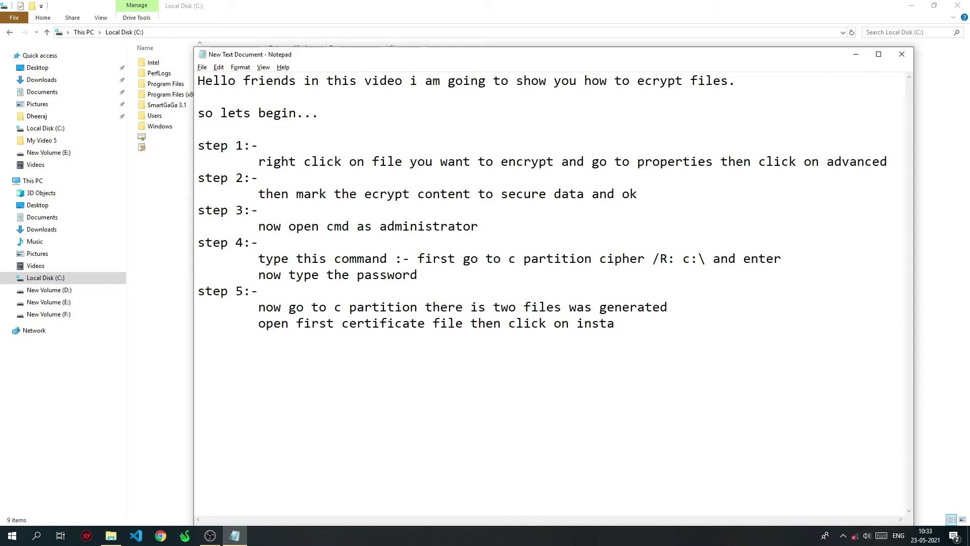
type("ll certi")
type("ficate and")
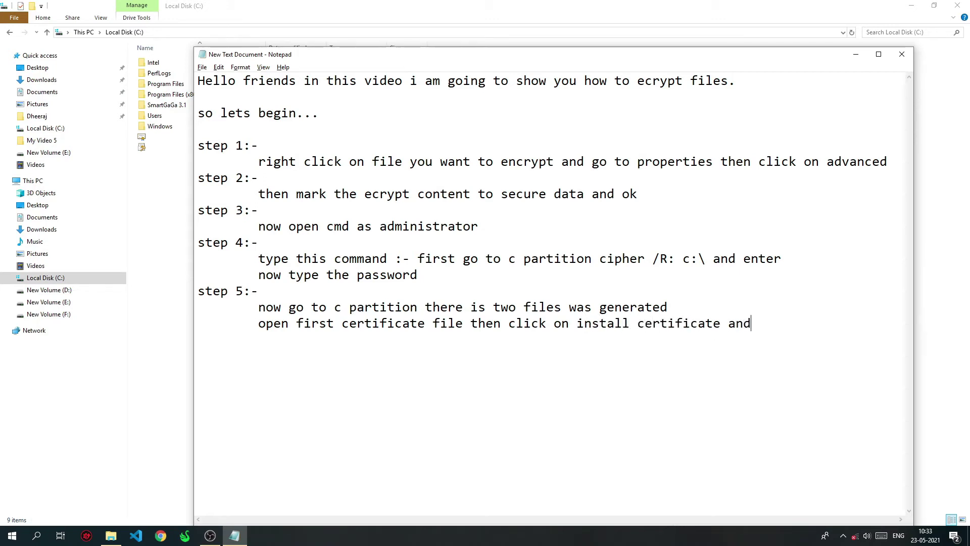
type(" next next ")
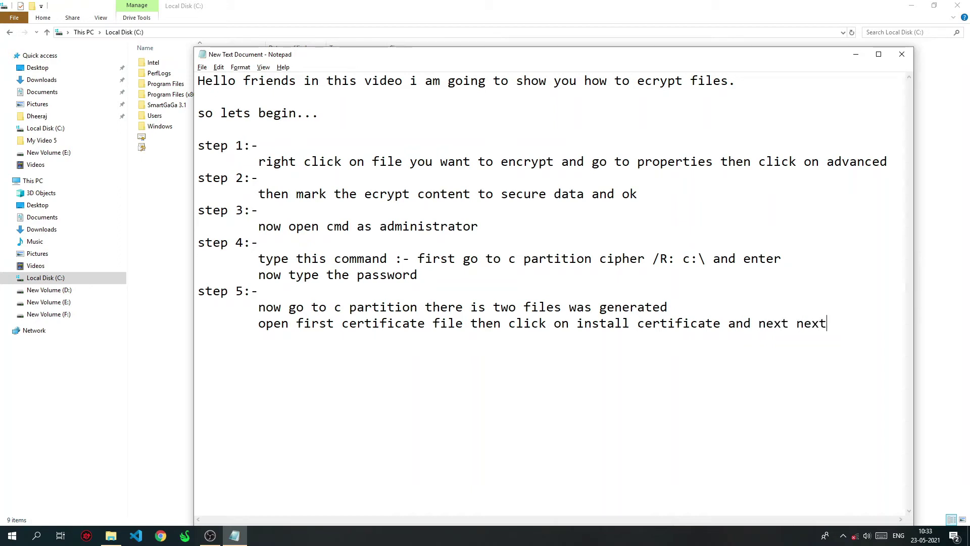
type("then fini")
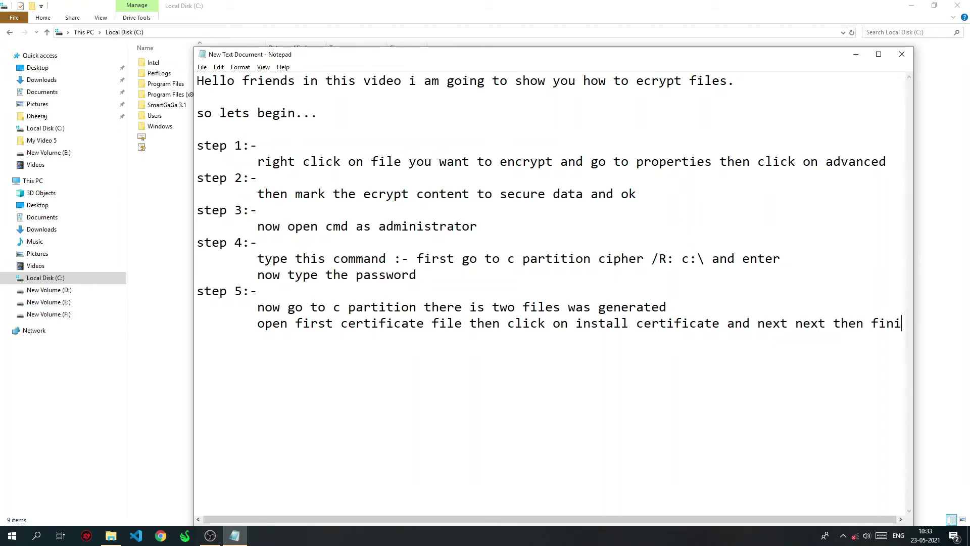
type("sh.")
key("Home")
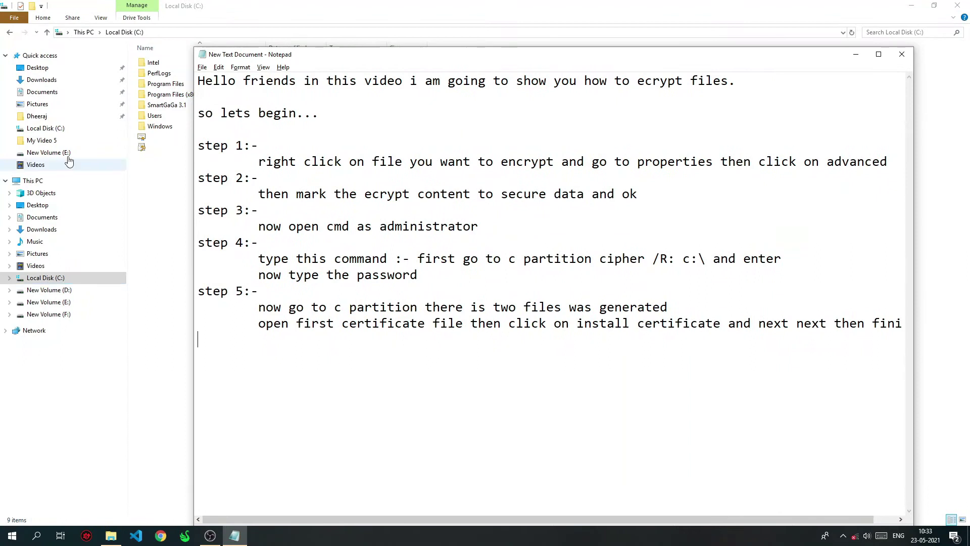
Step: Open the Security Certificate file on drive C and install it for Current User with the default import settings, closing its dialogs
left_click(152, 138)
double_click(153, 137)
left_click(124, 222)
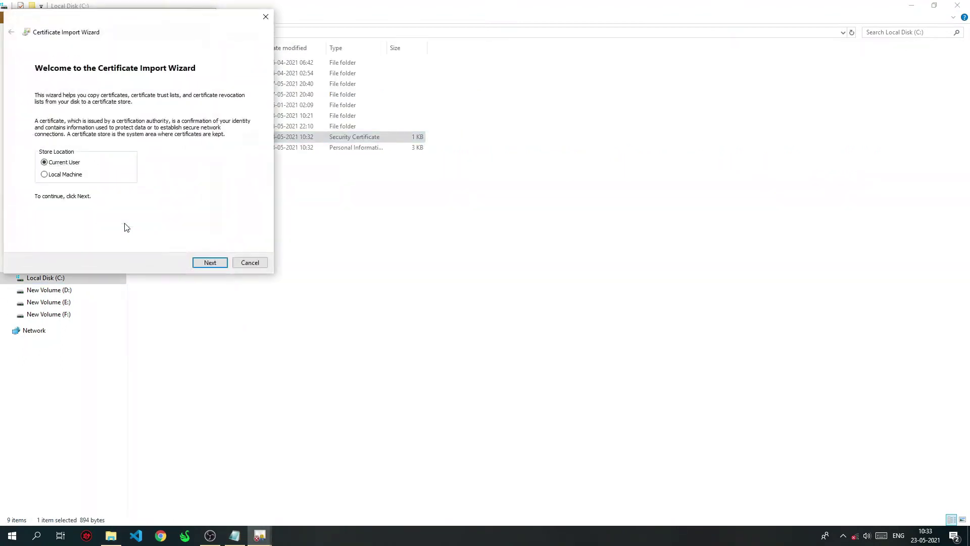
left_click(210, 261)
left_click(210, 261)
left_click(210, 261)
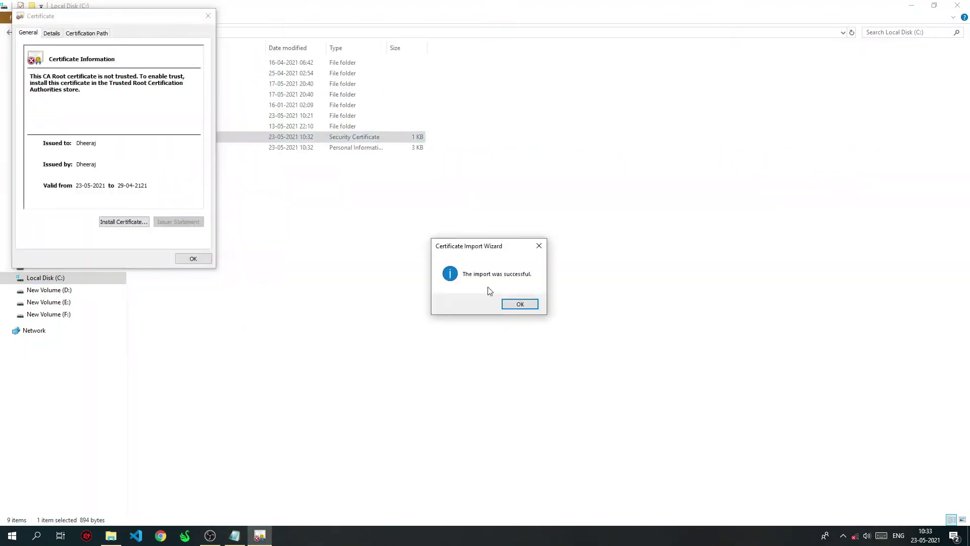
left_click(520, 303)
left_click(193, 258)
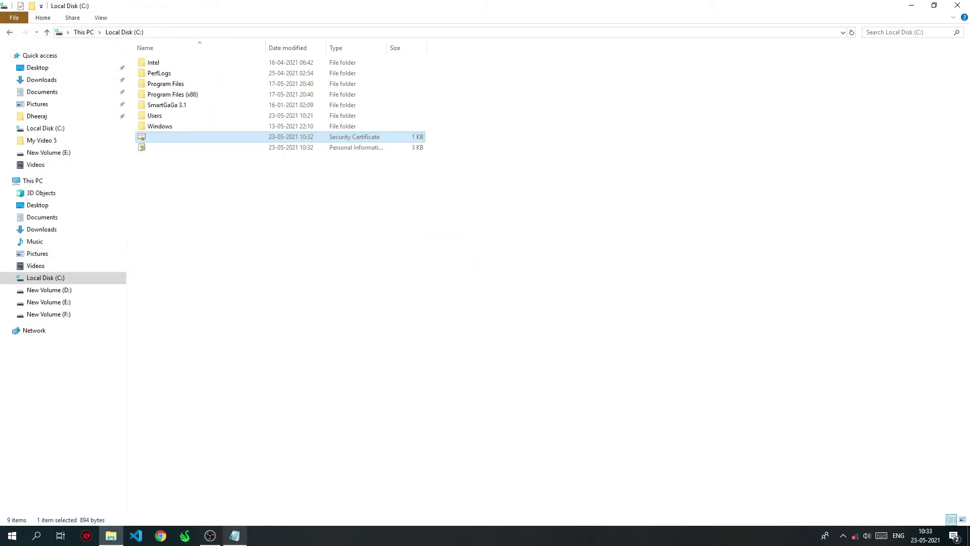
Step: Return to the Notepad notes and add the heading "step 6:-" with the indented line "now open second certificate"
left_click(234, 535)
type("step ")
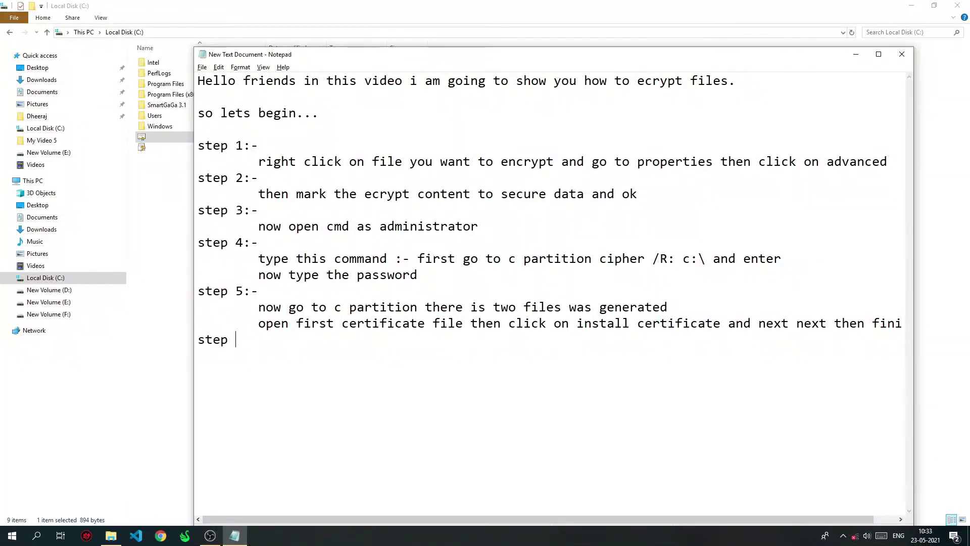
type("6:-")
key("Return")
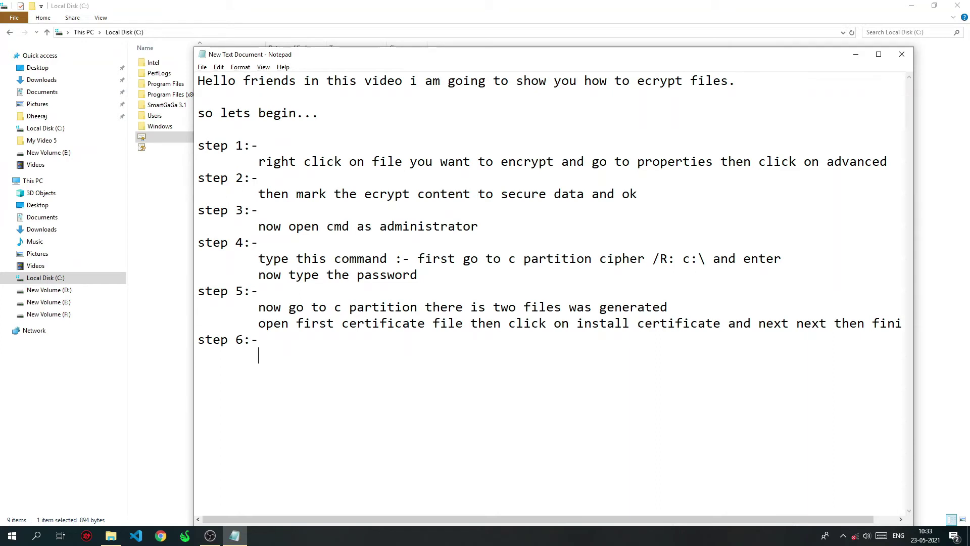
type("now open s")
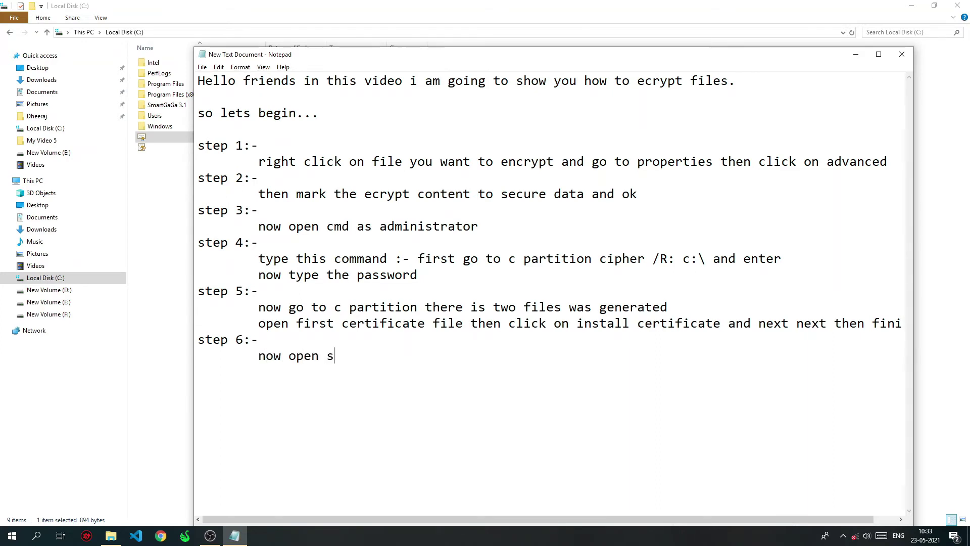
type("econd certificate")
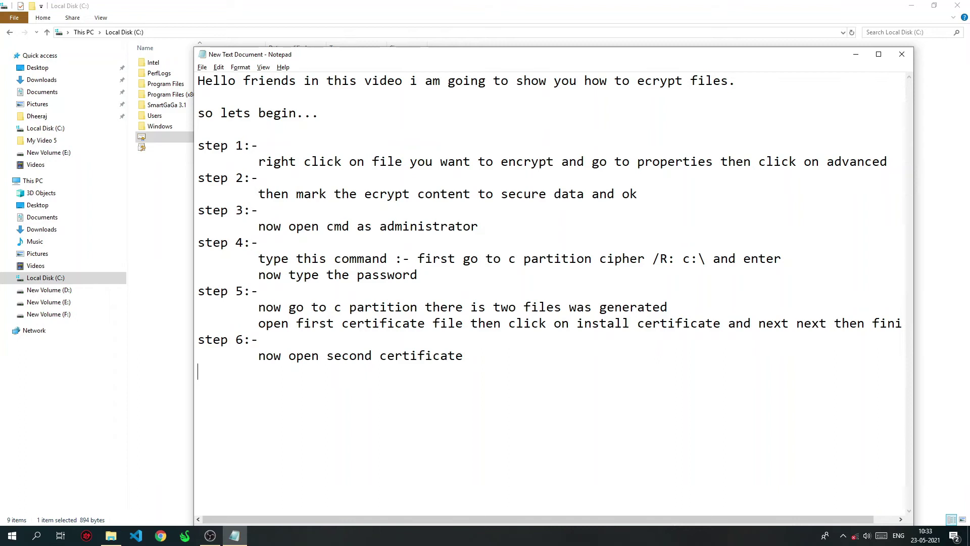
Step: Add the indented step 6 line "next next and now type the password then next next finish."
key("Tab")
type("next next and now type the ")
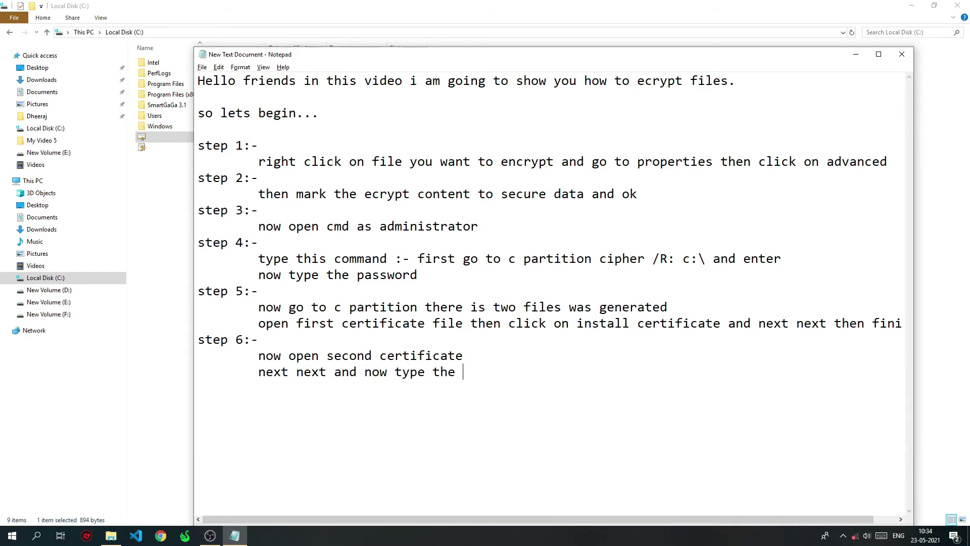
type("password")
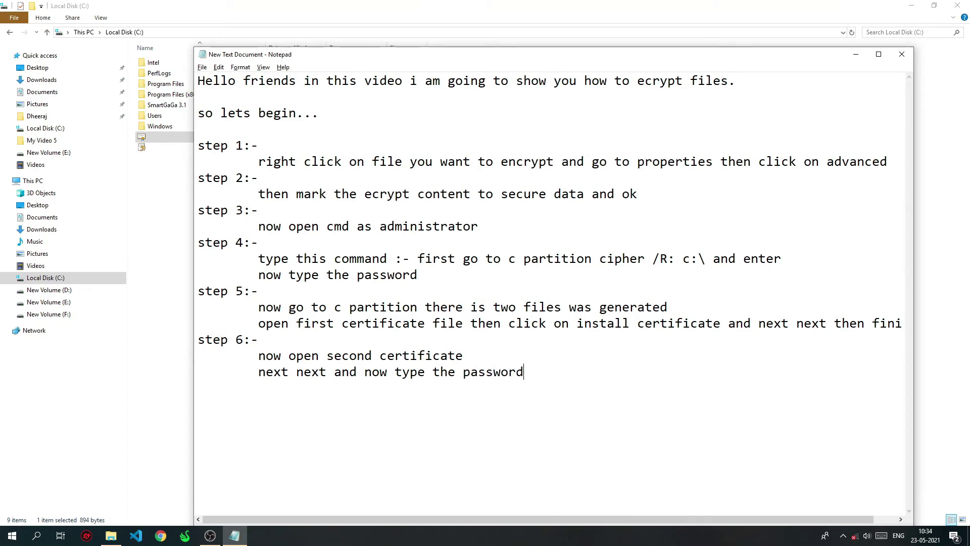
type(" then next next find")
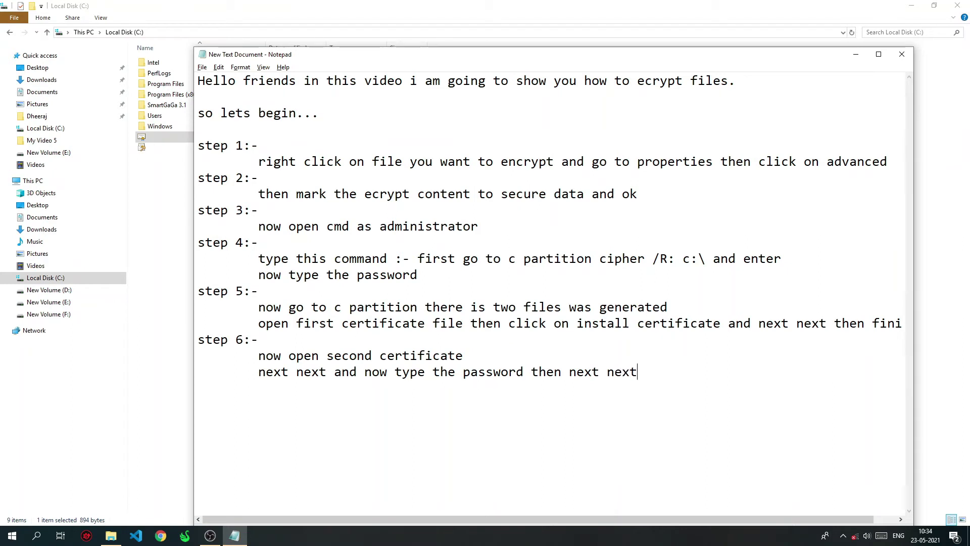
key("BackSpace")
type("ish.")
Step: Import the Personal Information Exchange file on drive C for Current User, entering the private key password and keeping the default import settings
left_click(150, 317)
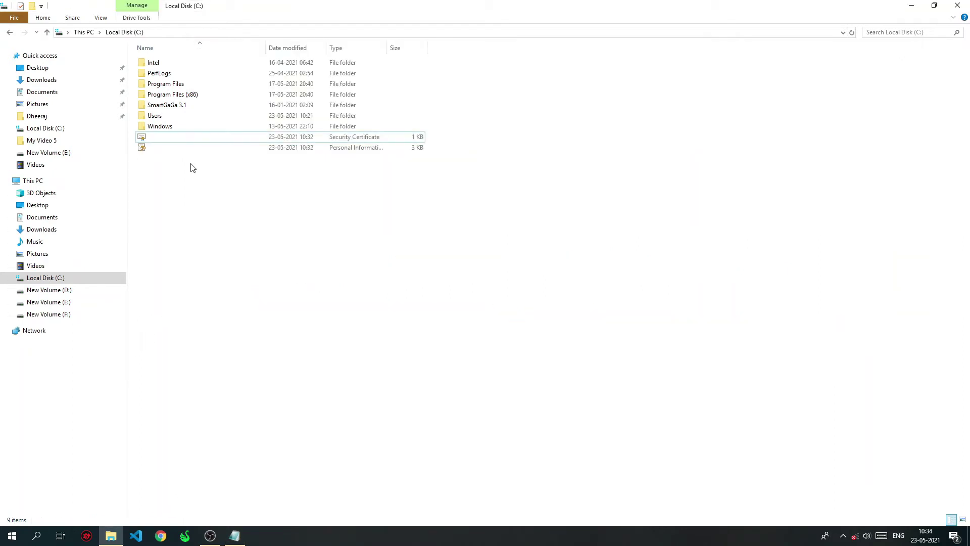
double_click(198, 148)
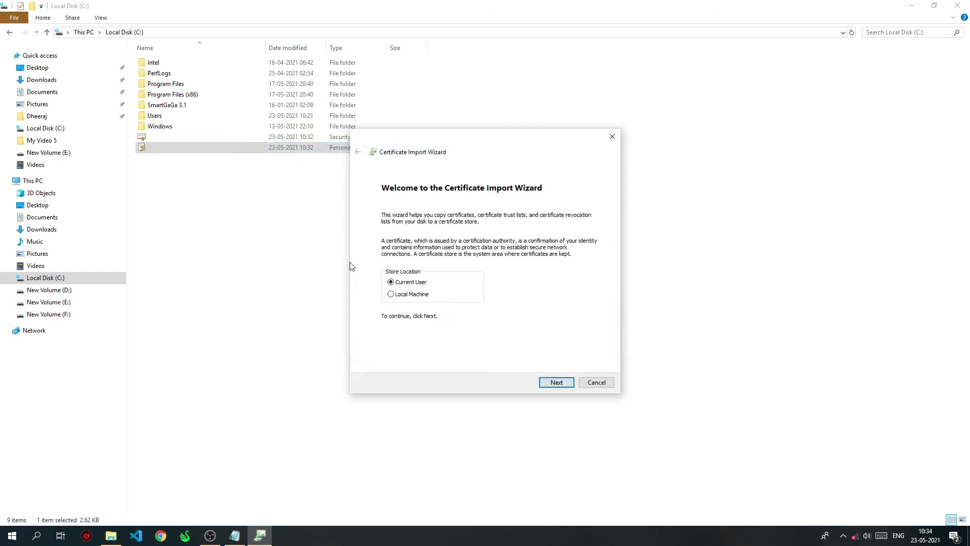
left_click(556, 383)
left_click(556, 383)
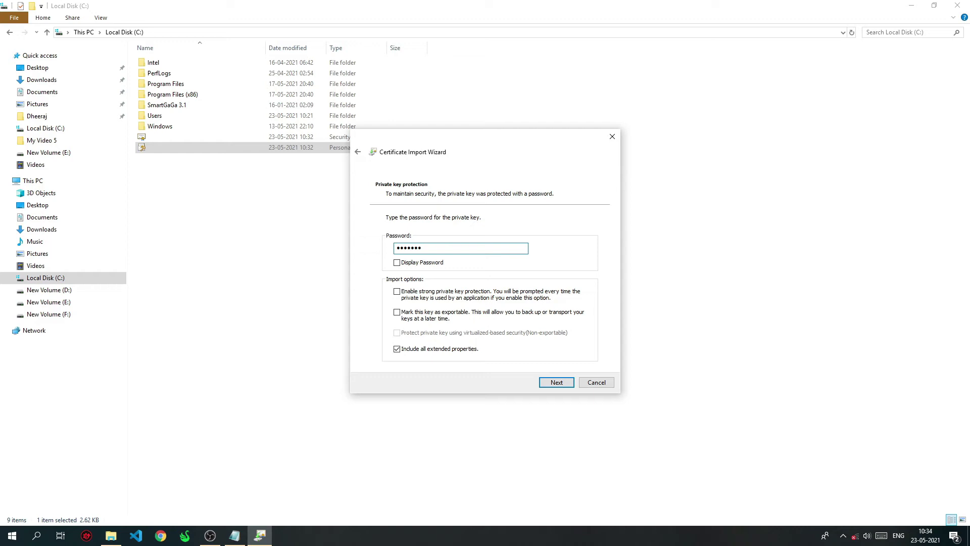
left_click(556, 383)
left_click(553, 383)
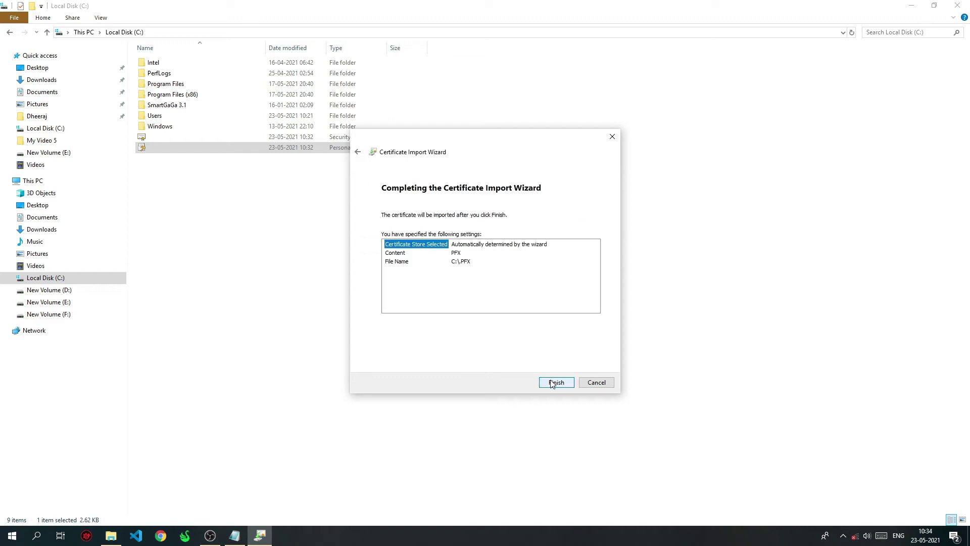
left_click(552, 383)
left_click(515, 304)
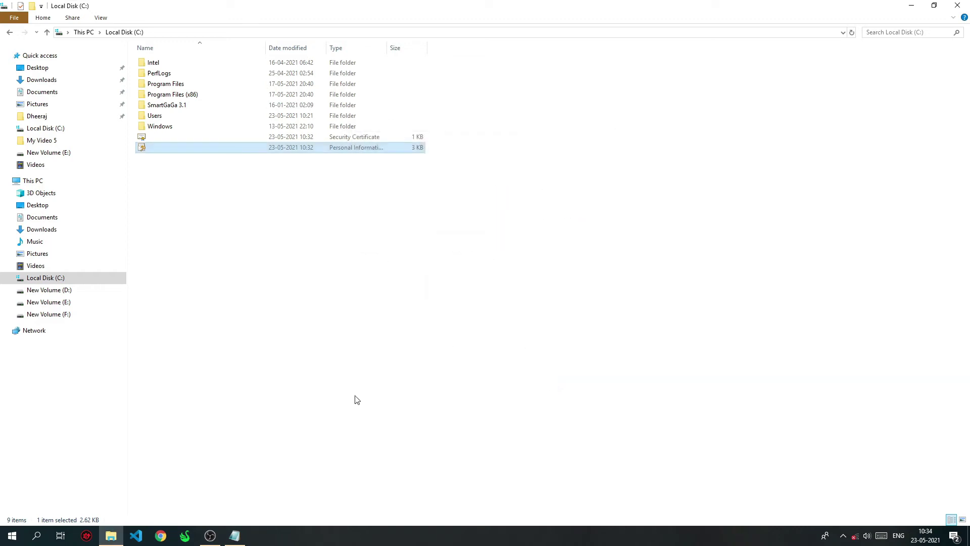
Step: Return to the Notepad notes and add the heading "step 7:-" with the indented line "now go to secpol.msc"
left_click(237, 531)
key("Return")
type("step 7:-")
key("Return")
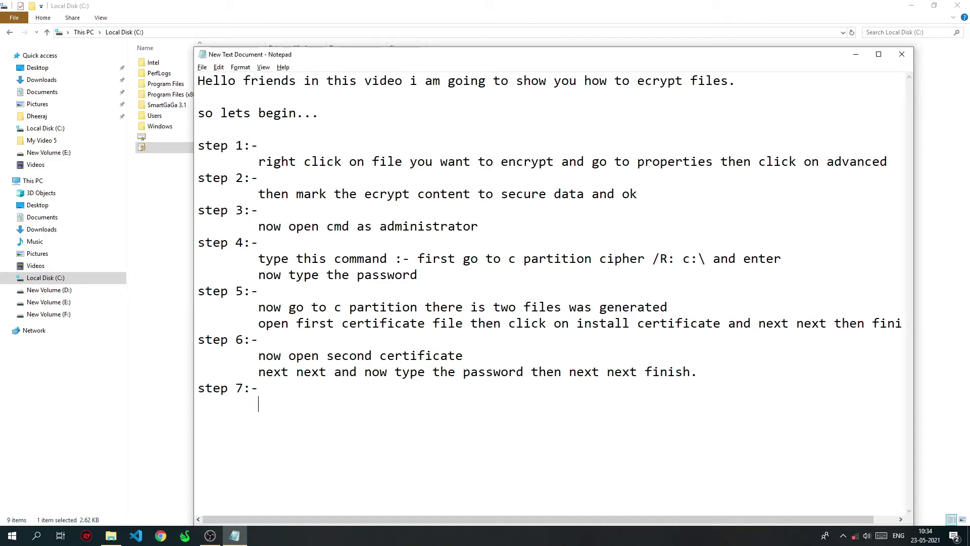
type("now go")
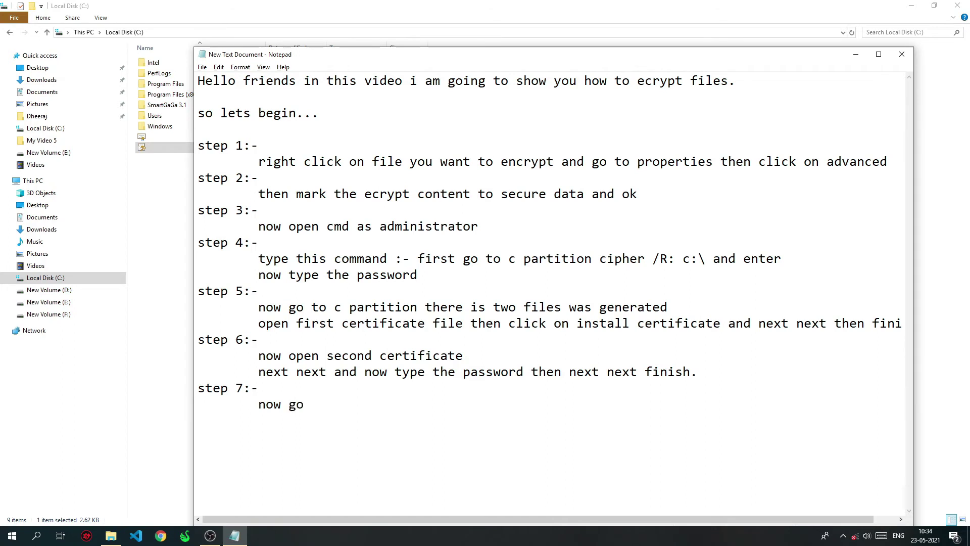
type("to")
key("BackSpace")
type("secpl")
key("BackSpace")
type("ol.msc")
Step: Search Windows for secpol.msc and open Local Security Policy
left_click(13, 535)
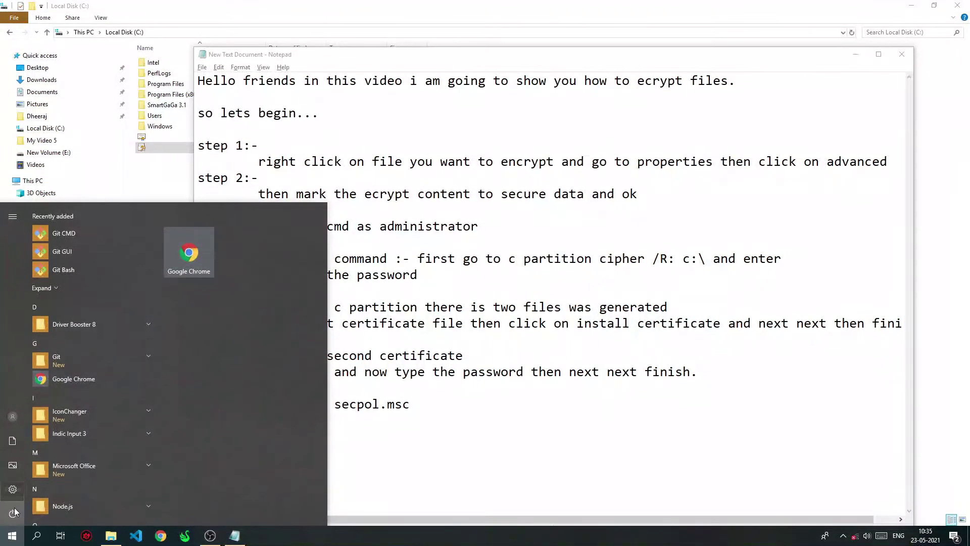
type("secpol.msc")
key("Return")
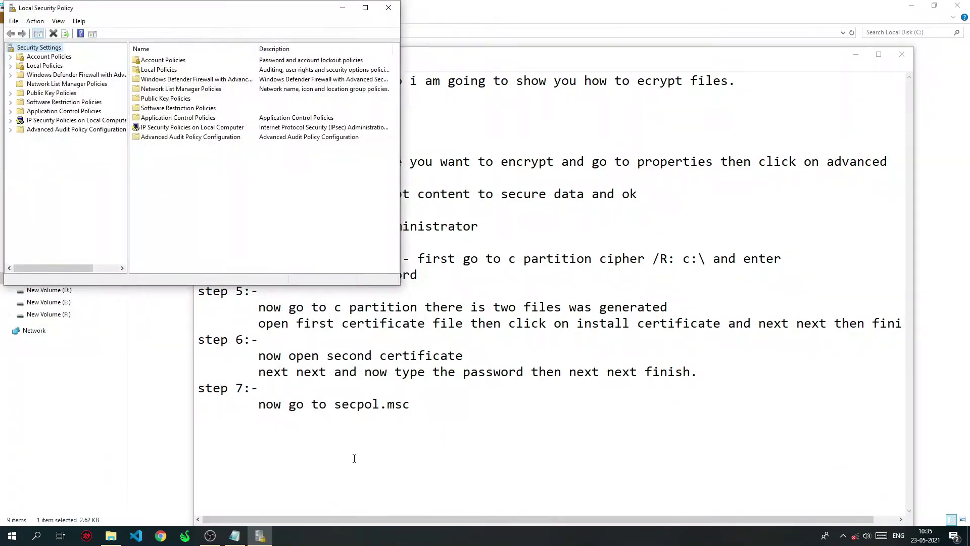
Step: Tile the windows side by side, with the Notepad notes on the right half and Local Security Policy on the left half
left_click(445, 407)
left_click_drag(736, 55, 967, 23)
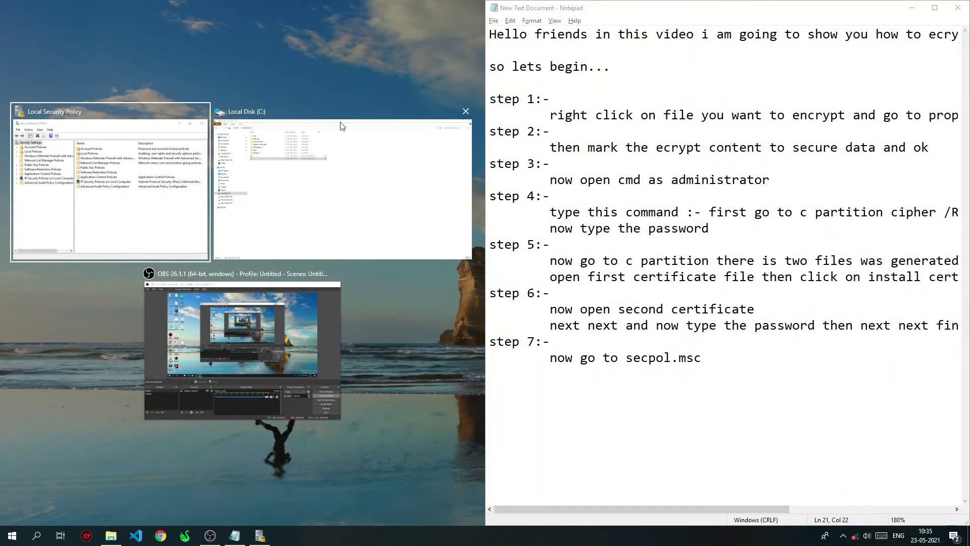
left_click(191, 195)
Step: Add the indented note line "now go publick key policies" and expand Public Key Policies in Local Security Policy
key("Return")
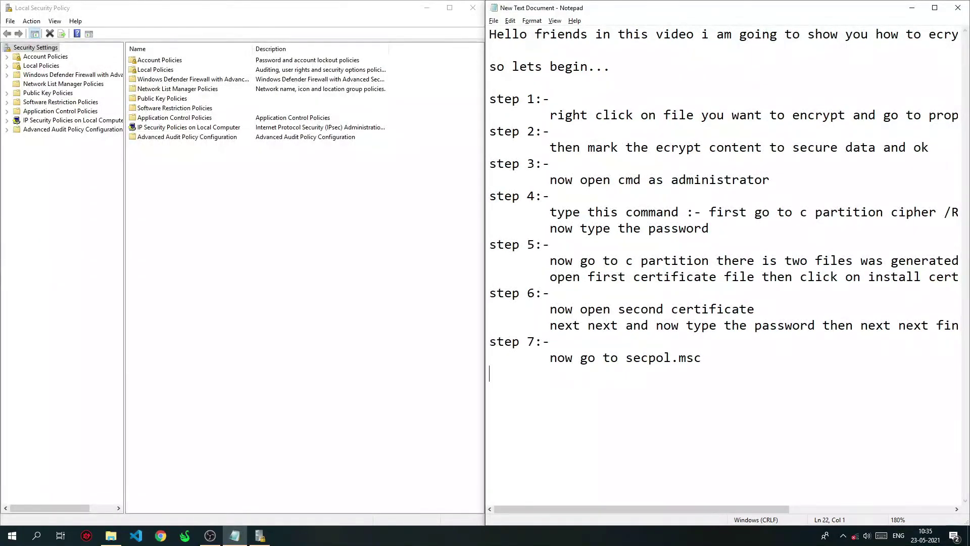
key("Tab")
type("now go publick key policies")
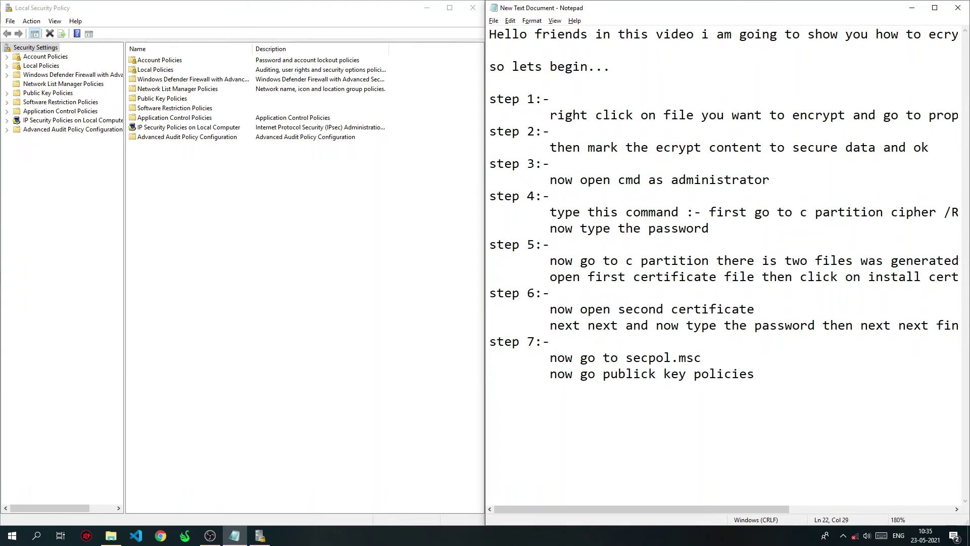
left_click(44, 85)
double_click(46, 93)
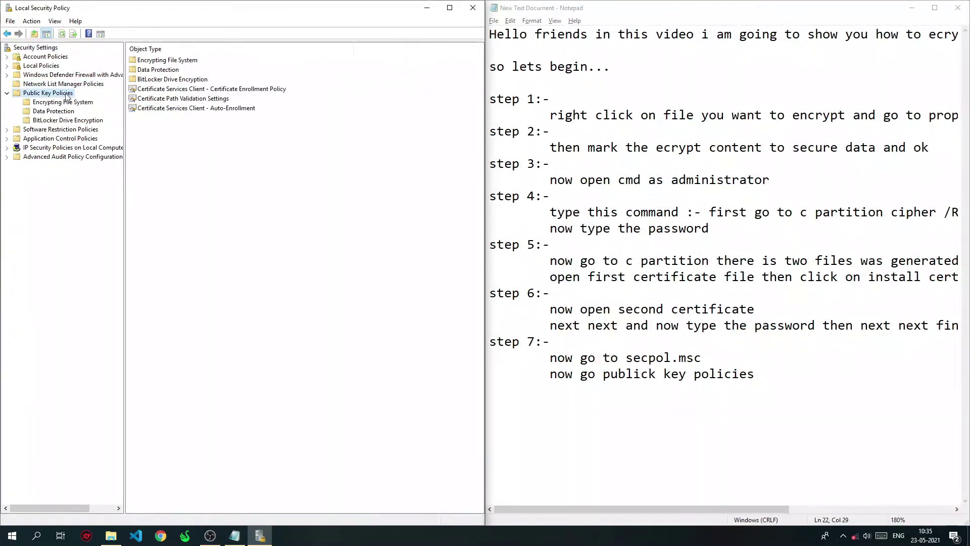
Step: Add the indented note lines "now right click on encrypting file system and click on" and "add recovery agent" under step 7
left_click(804, 392)
key("Return")
key("Tab")
type("o")
key("BackSpace")
type("now rig")
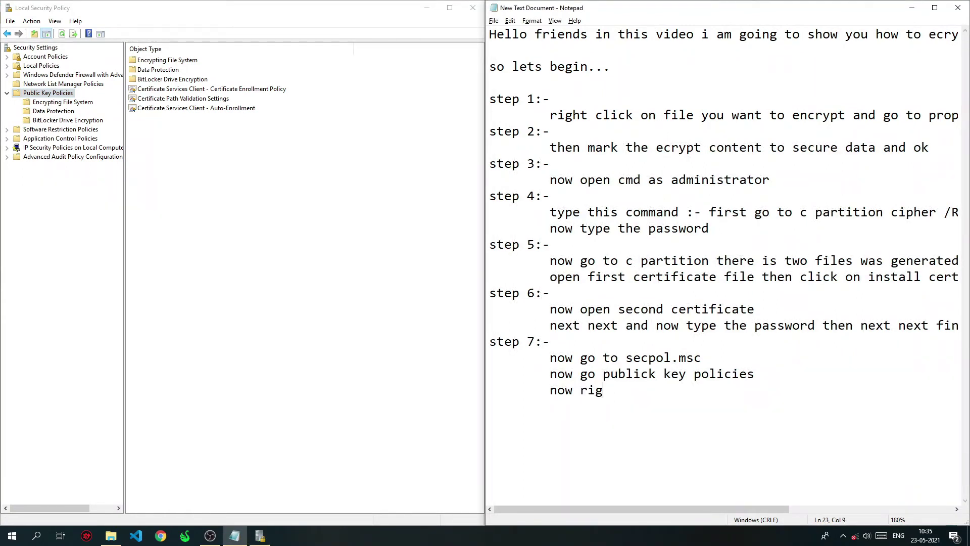
type("ht click on encry")
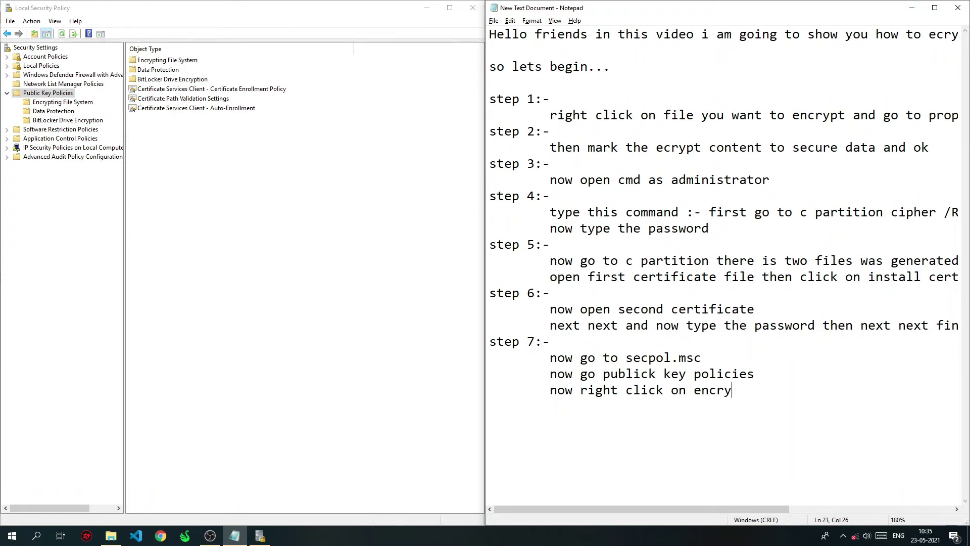
type("pting file system a")
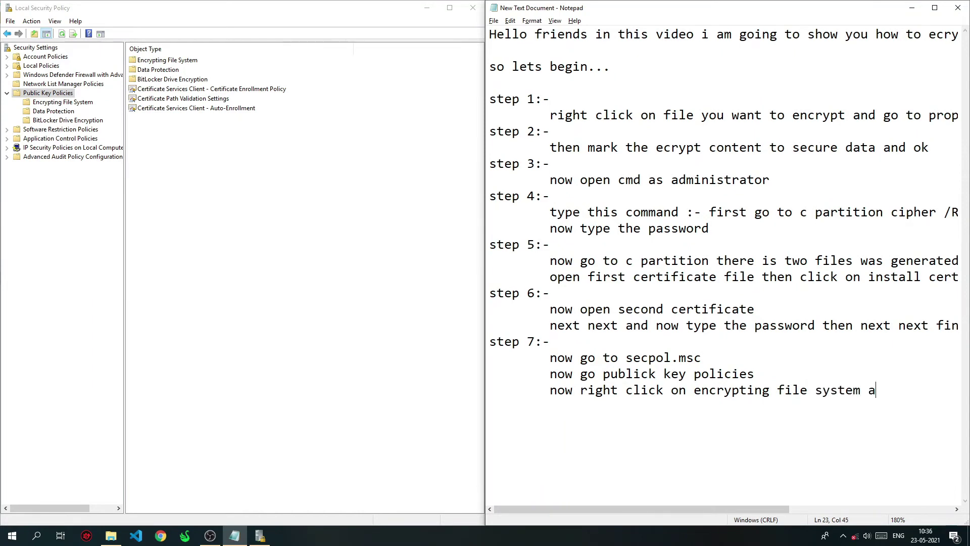
type("nd click on")
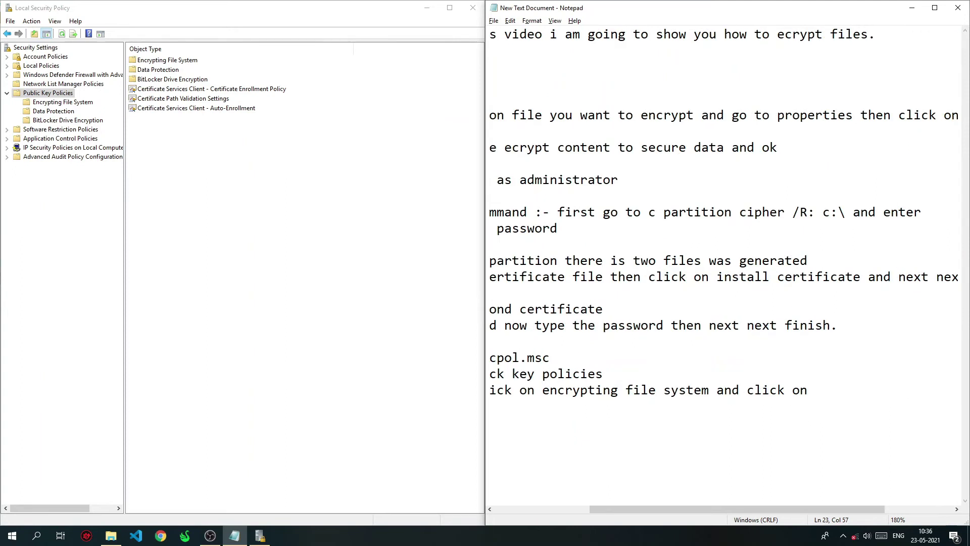
key("Return")
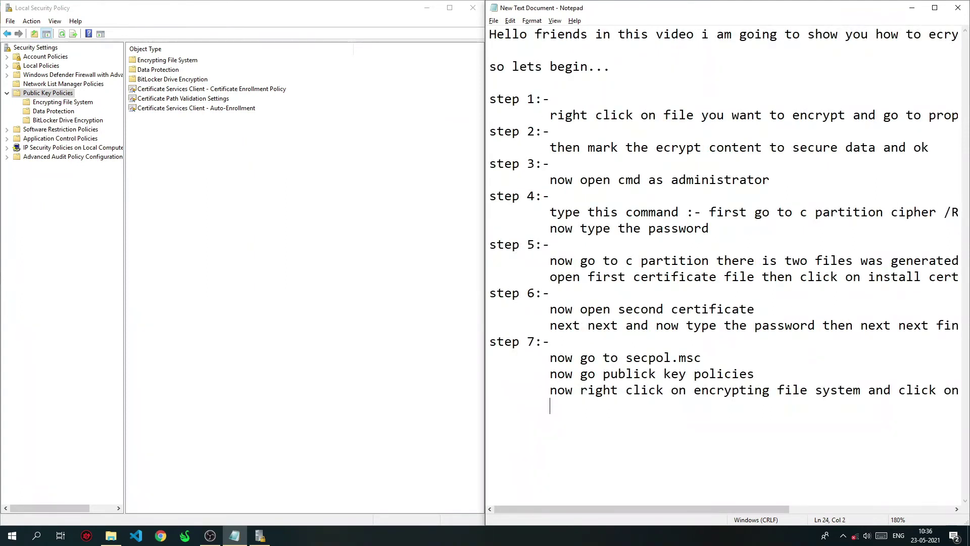
type("add recover")
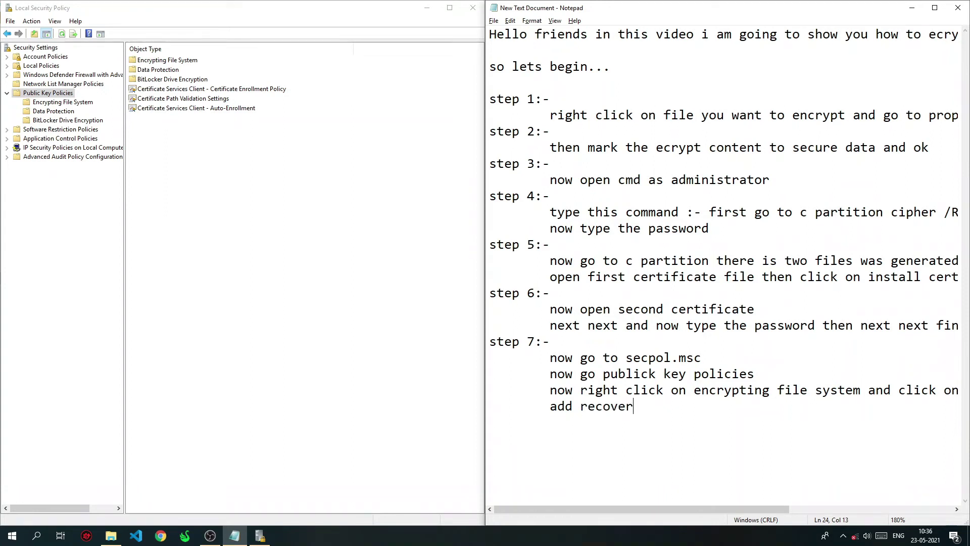
type("y agent")
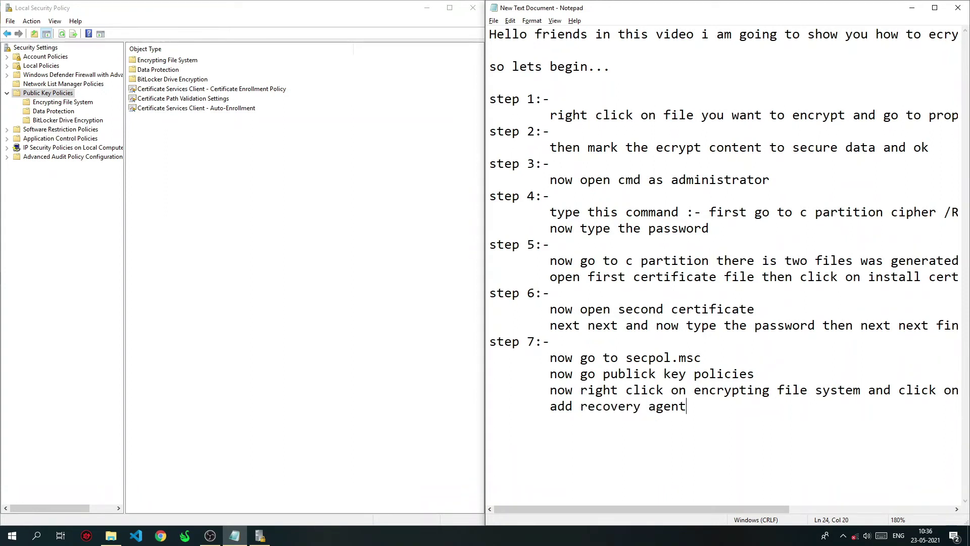
Step: Start adding a data recovery agent to Encrypting File System and advance the wizard to the recovery agent selection
left_click(183, 59)
right_click(183, 58)
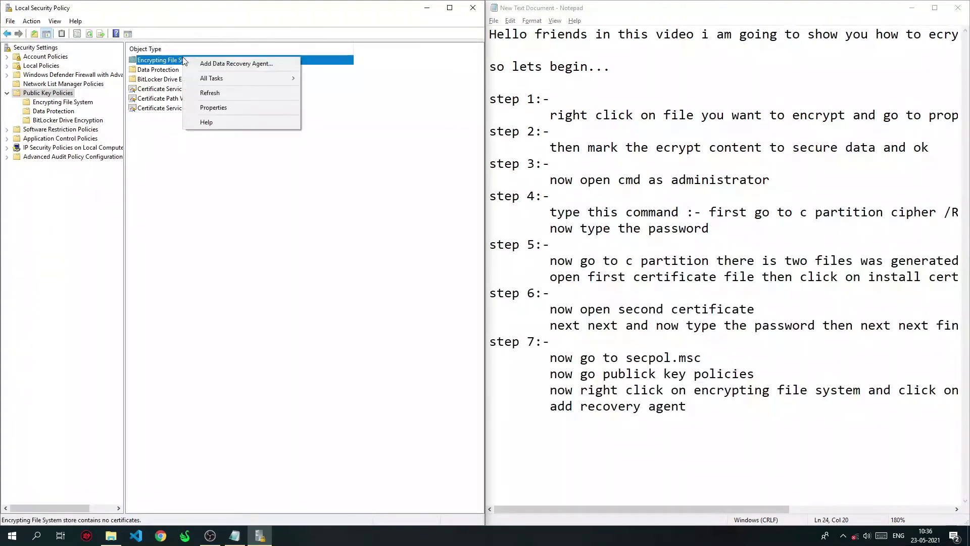
left_click(207, 70)
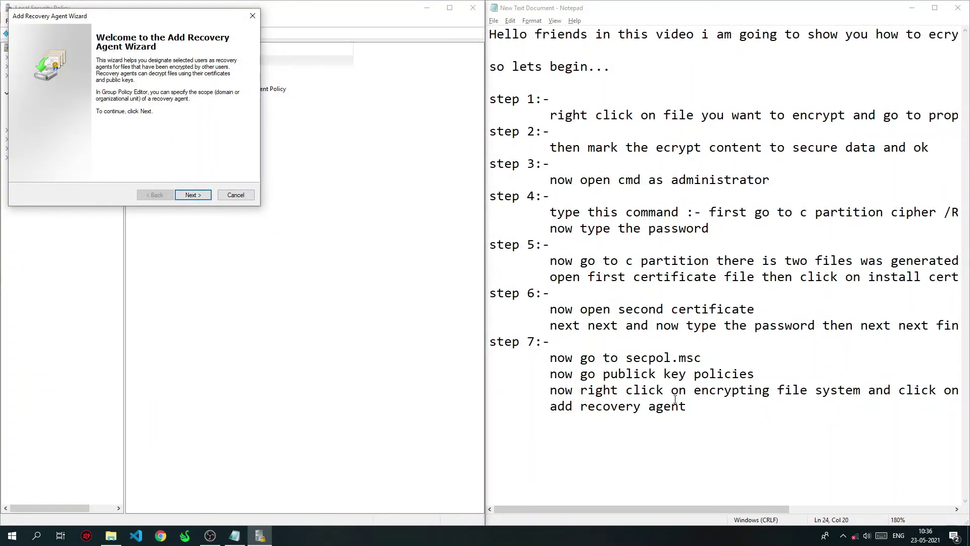
left_click(195, 197)
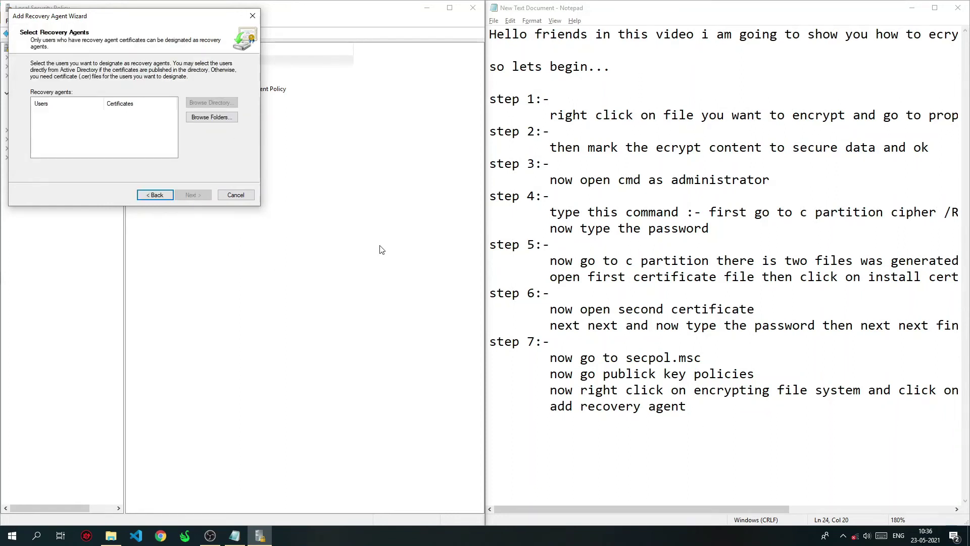
Step: Extend the "add recovery agent" note line with "then next" and add the heading "step 8:-" with an indented line below
left_click(697, 410)
type("then next ")
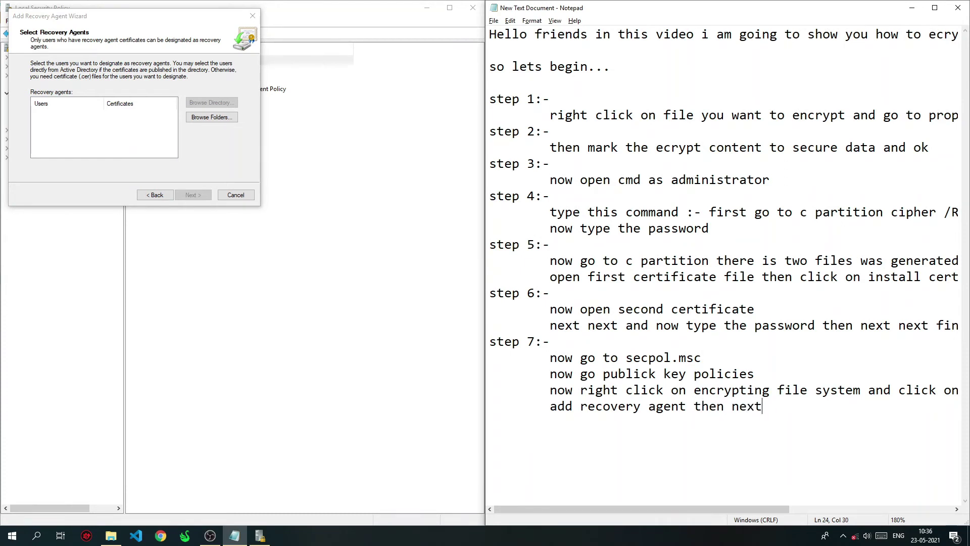
type("step 8:-")
key("Return")
key("Tab")
Step: Write the step 8 line "now browse the folder where you install the certificate"
type("now browse the ")
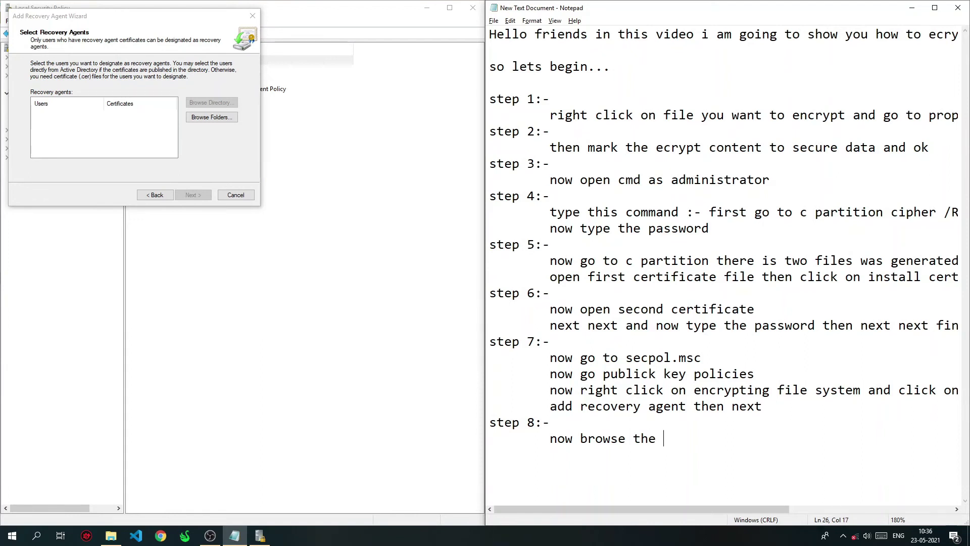
type("foler")
key("BackSpace")
key("BackSpace")
type("der where you install")
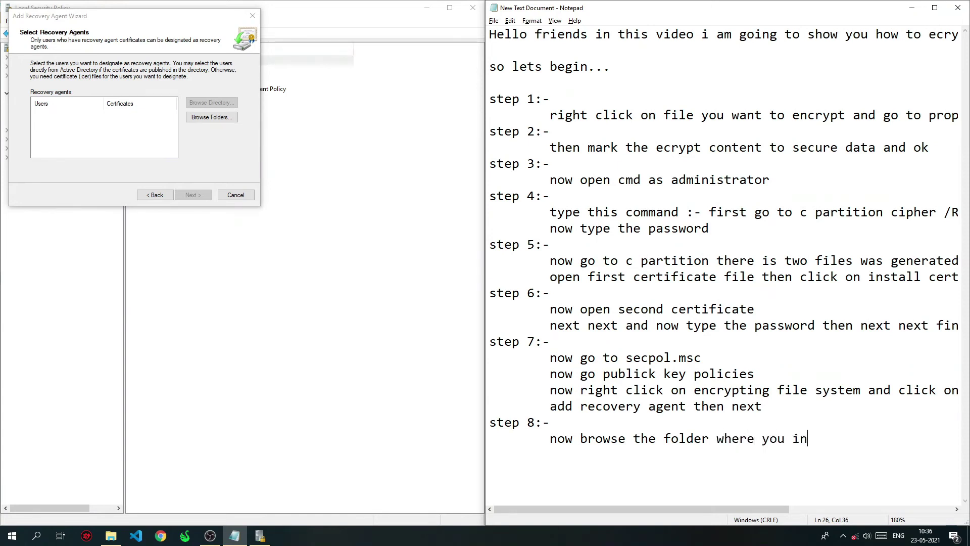
key("BackSpace")
type("l the certif")
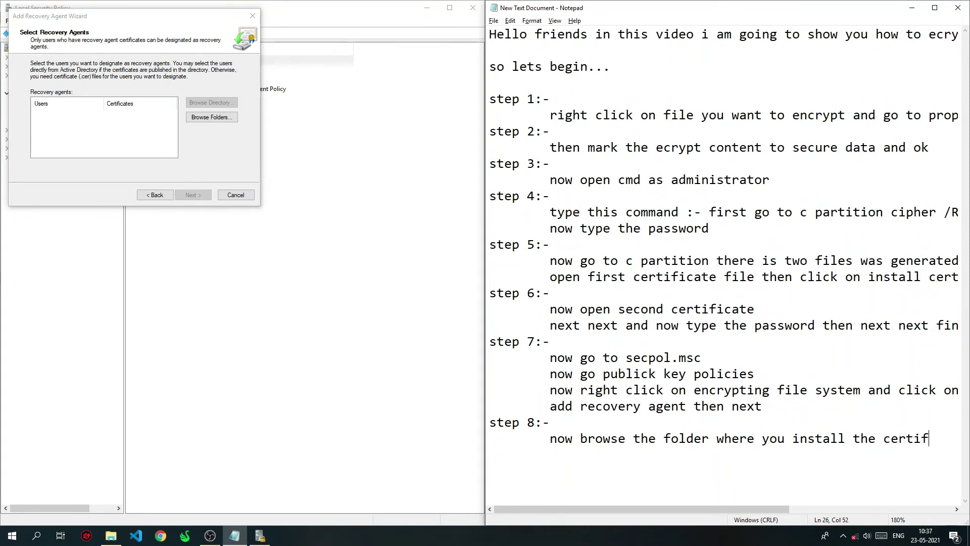
type("icate")
Step: Add the note lines "click on browse folders then go to c partition and select" and "certificate and open" under step 8
key("Return")
type("click on browsefo")
key("BackSpace")
key("BackSpace")
type("folders then")
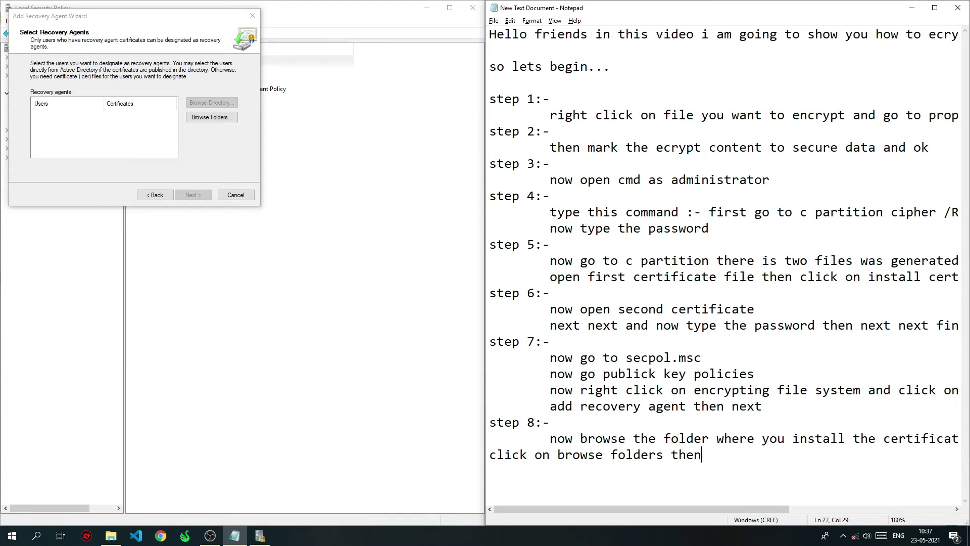
type(" s")
key("BackSpace")
type("go to c partitio")
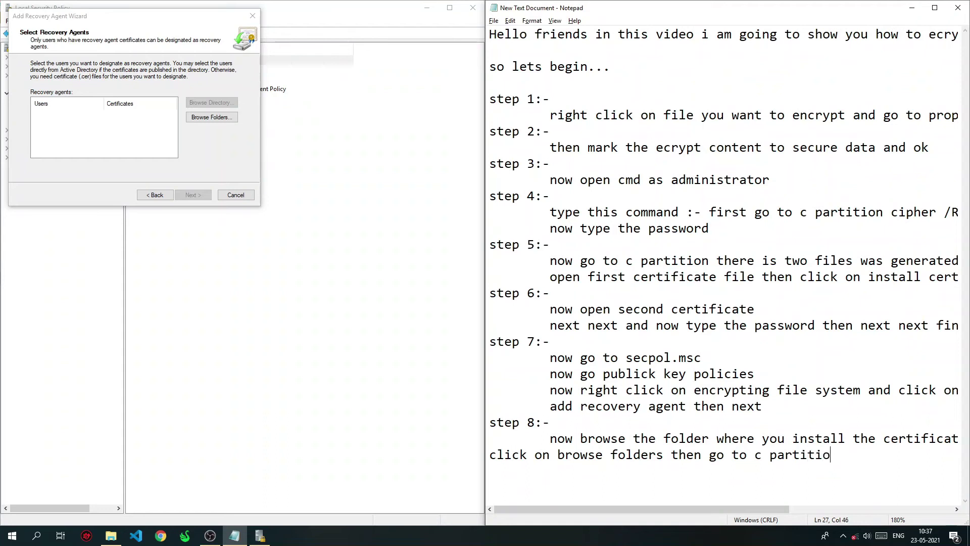
type("n and select certi")
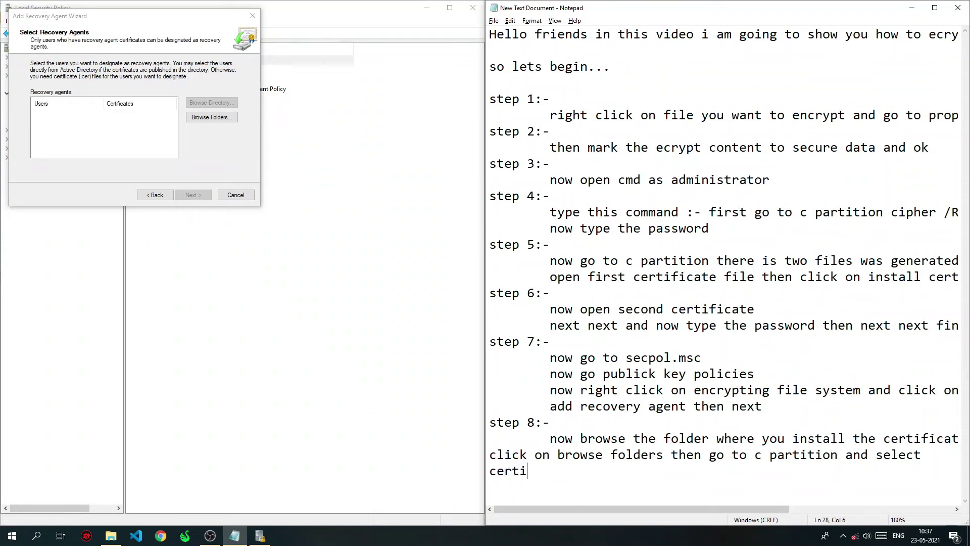
type("ficate and oper")
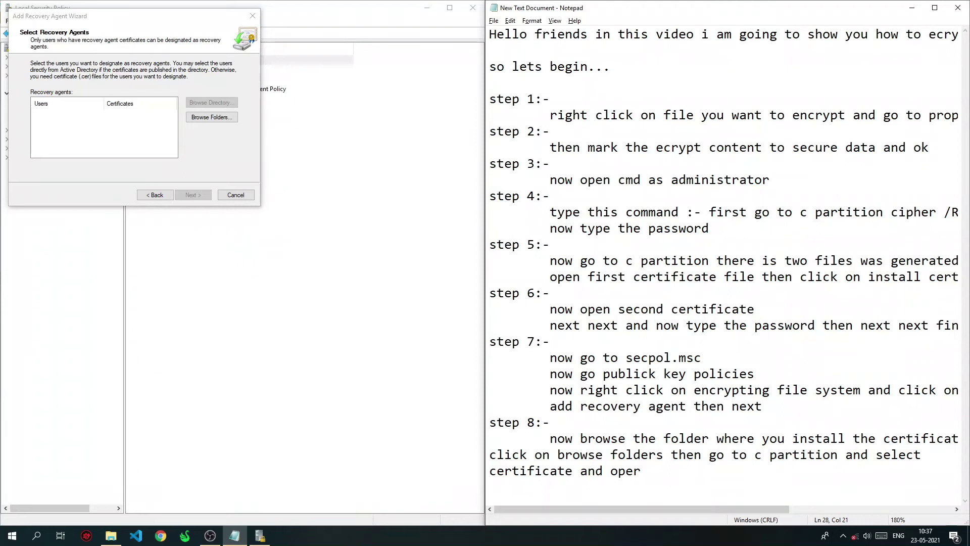
Step: Browse to the security certificate on the C: drive, add it as a recovery agent and accept its installation
left_click(211, 117)
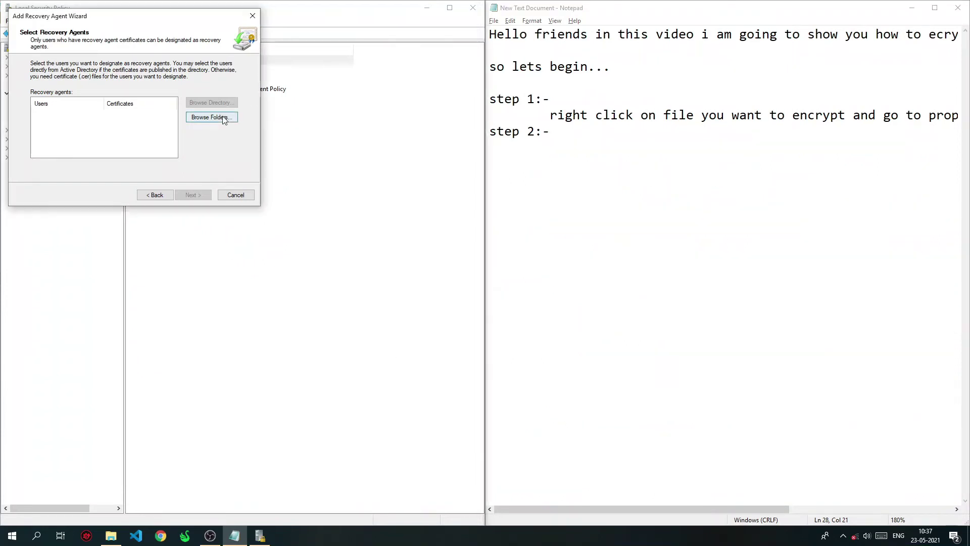
double_click(126, 168)
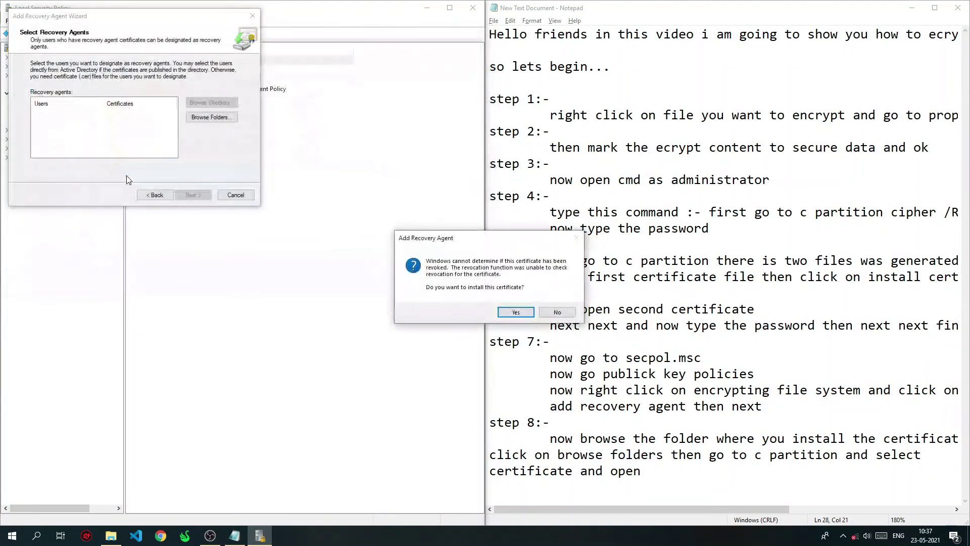
left_click(515, 313)
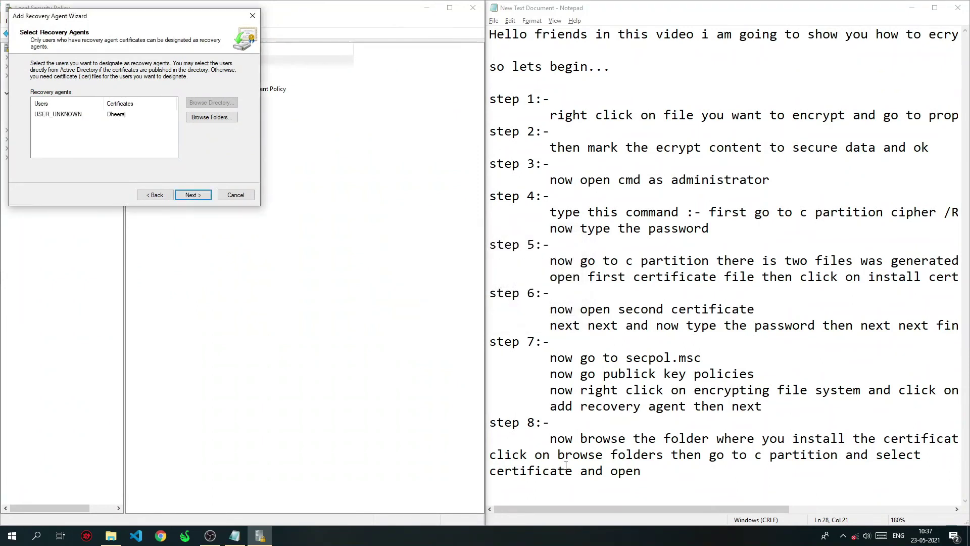
Step: Extend the last step 8 note line with "then next" and complete the Add Recovery Agent Wizard
left_click(654, 470)
type("then next")
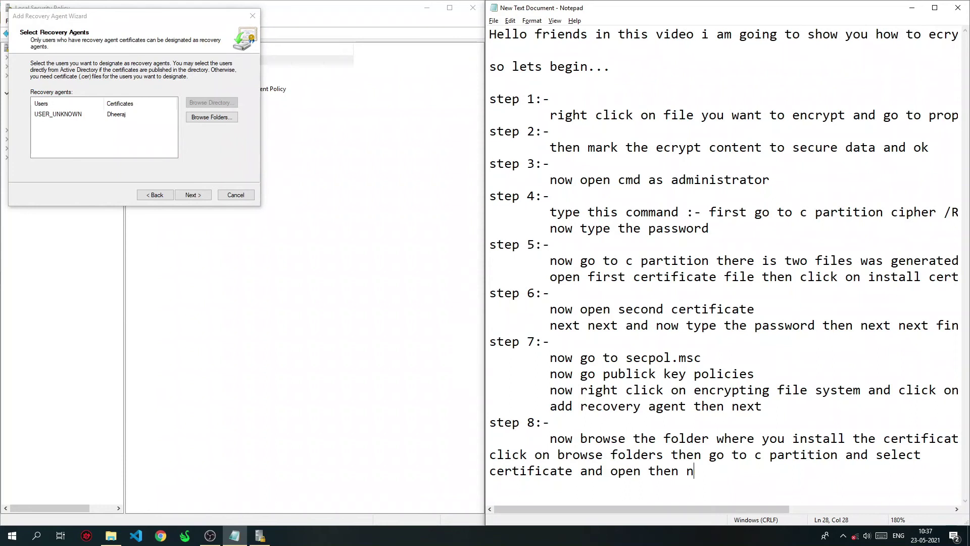
left_click(183, 199)
left_click(193, 197)
left_click(193, 197)
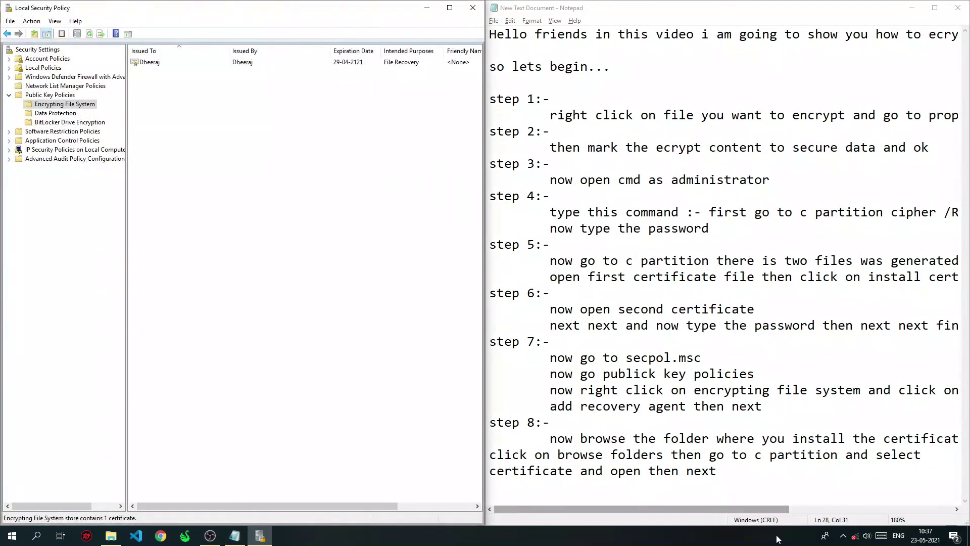
Step: End the step 8 note with "finish" and, after a blank line, write "now the file is encrypted for other users"
left_click(731, 470)
type("finish")
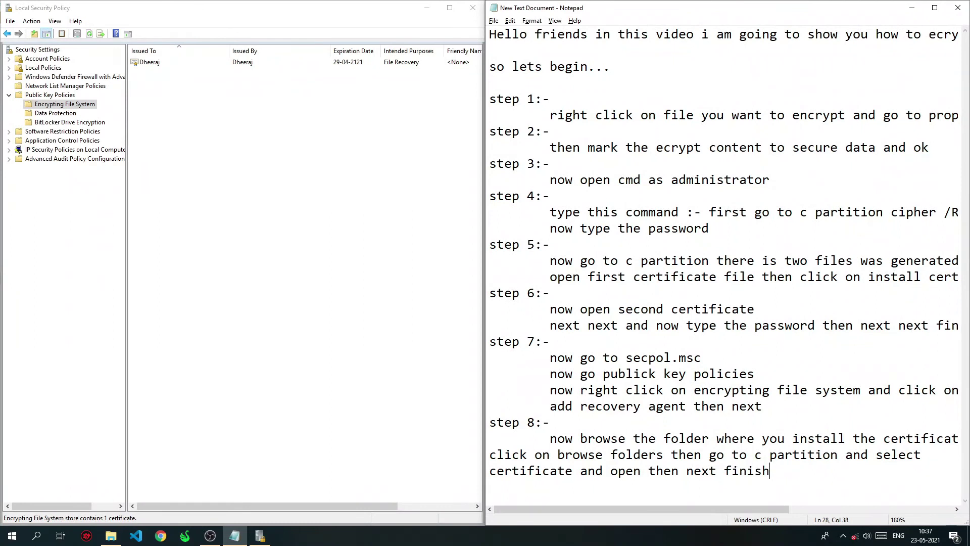
key("Return")
key("Return")
type("now the ")
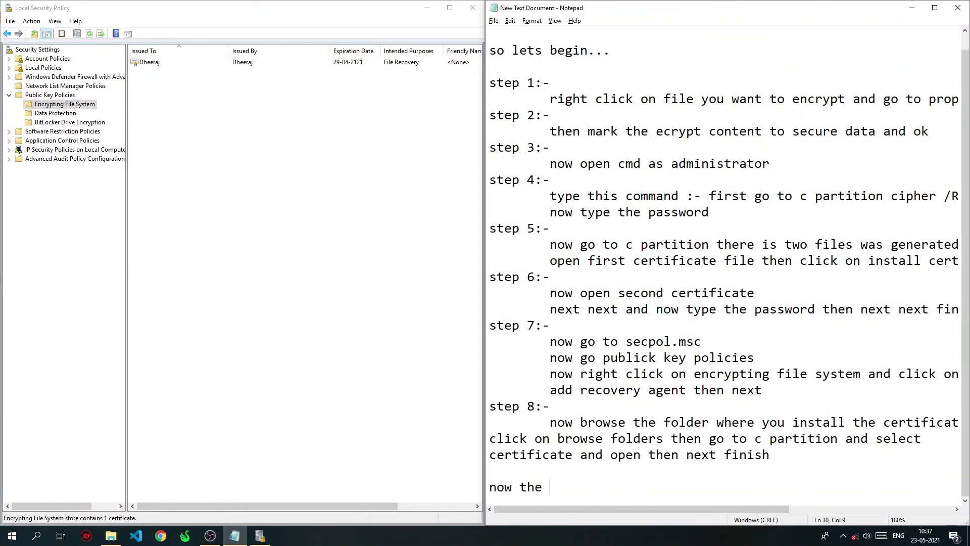
type("file is encryp")
key("BackSpace")
type("ypted for o")
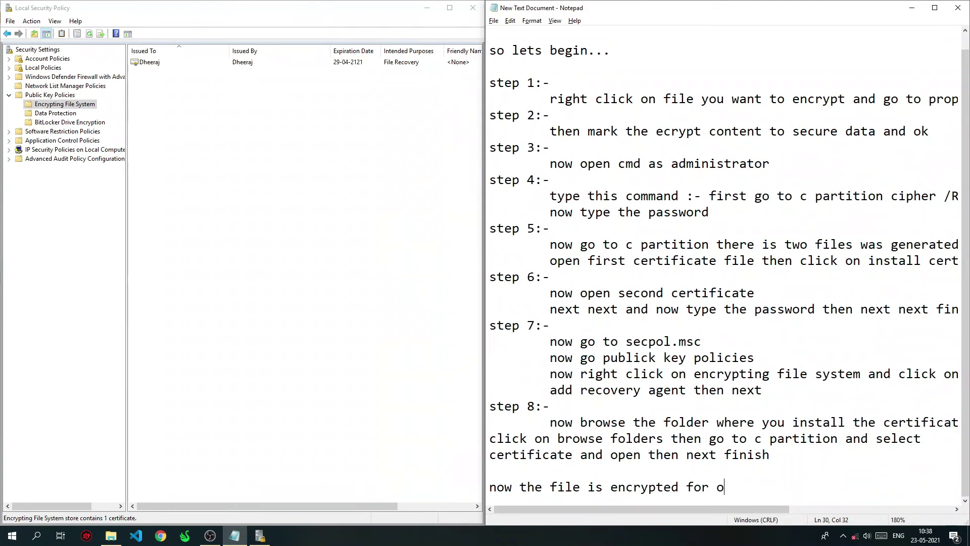
type("ther us")
key("BackSpace")
type("users")
Step: Close Local Security Policy, the notes with their changes saved, and the C: drive window
left_click(473, 8)
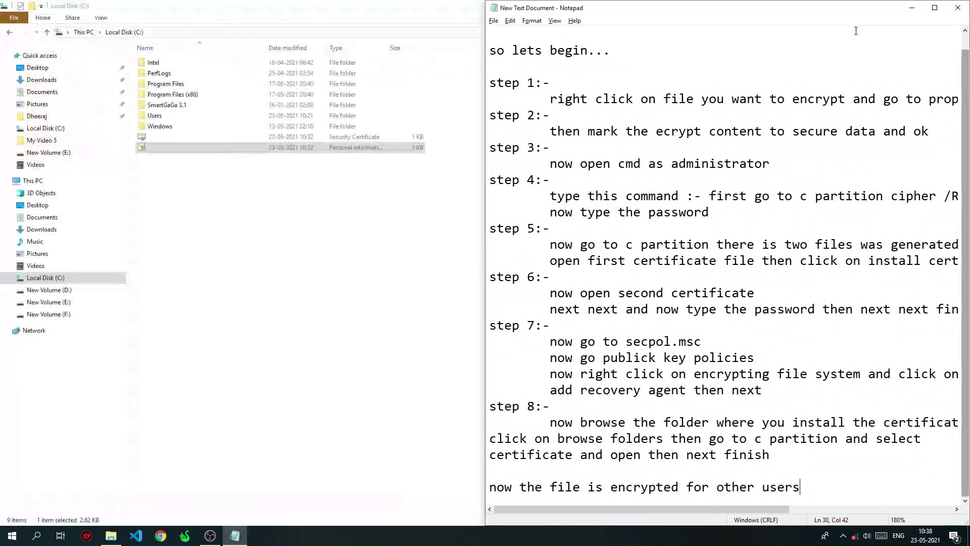
left_click(958, 7)
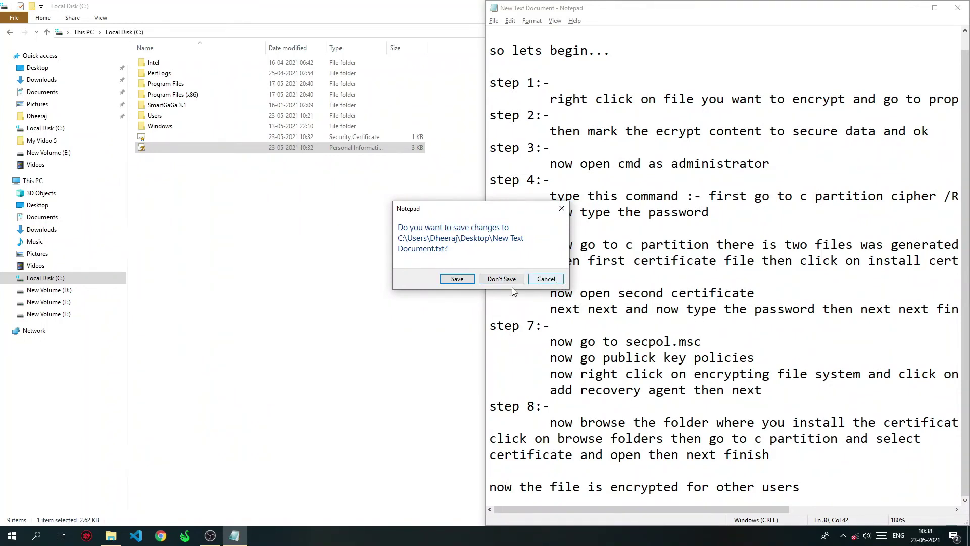
left_click(457, 280)
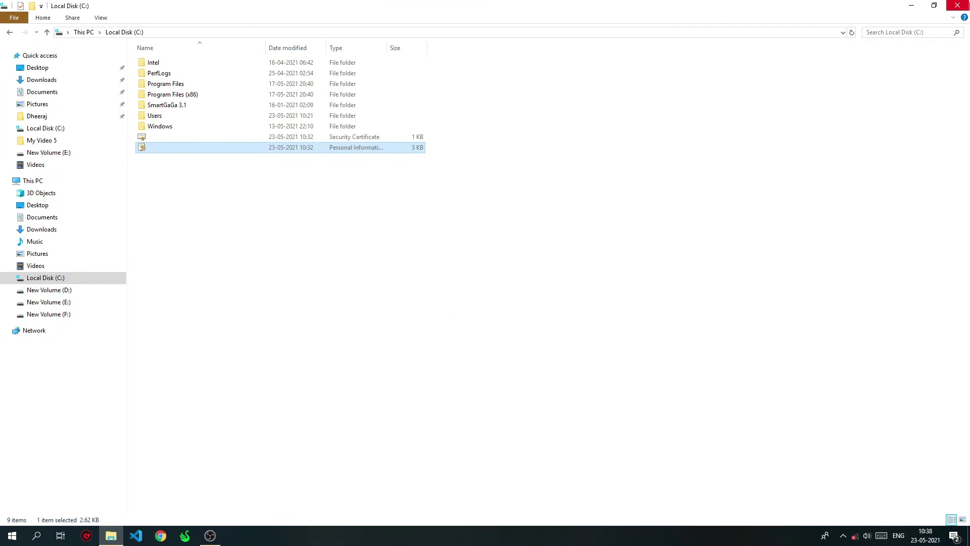
left_click(958, 6)
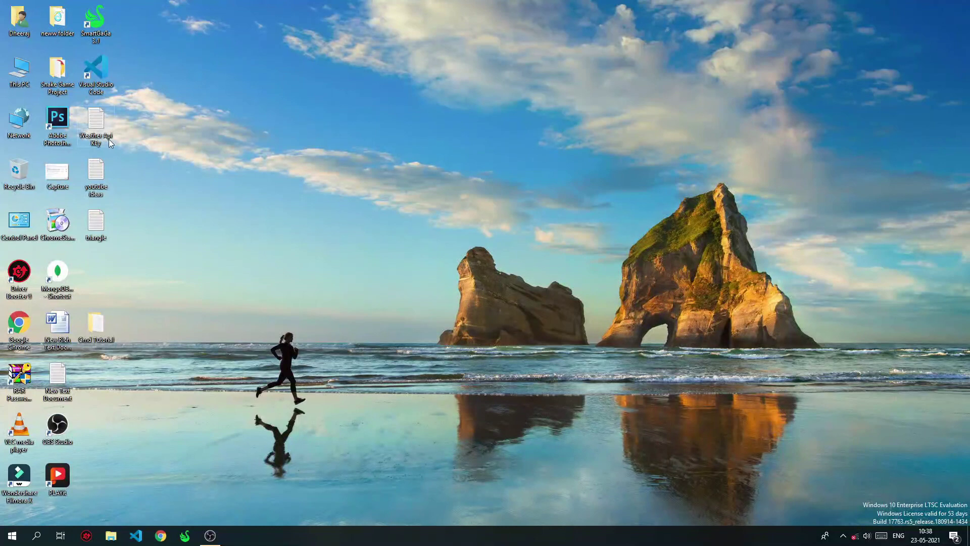
Step: Reopen New Text Document from the desktop and add the line "to check the encryption is set or not go to another user"
double_click(59, 388)
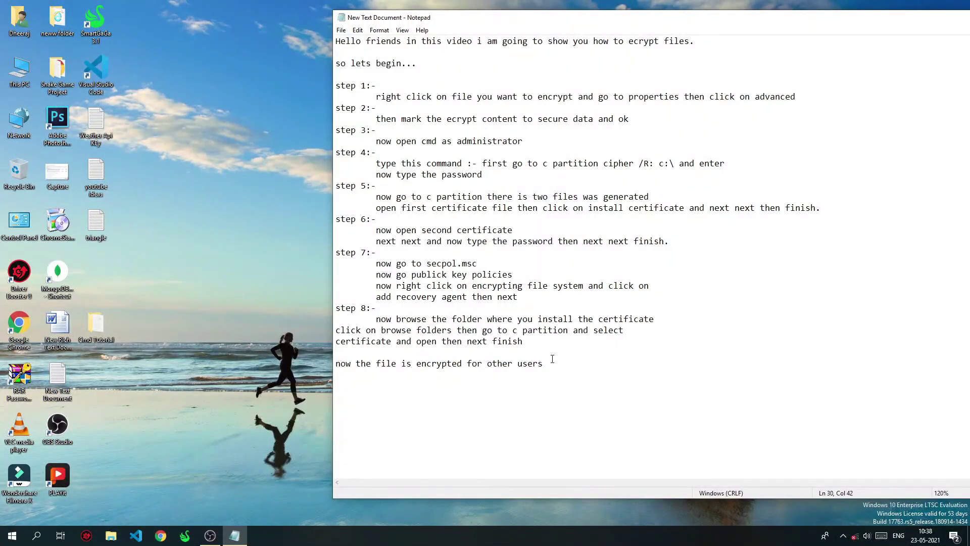
type("check the encryption is sd")
type("t or not")
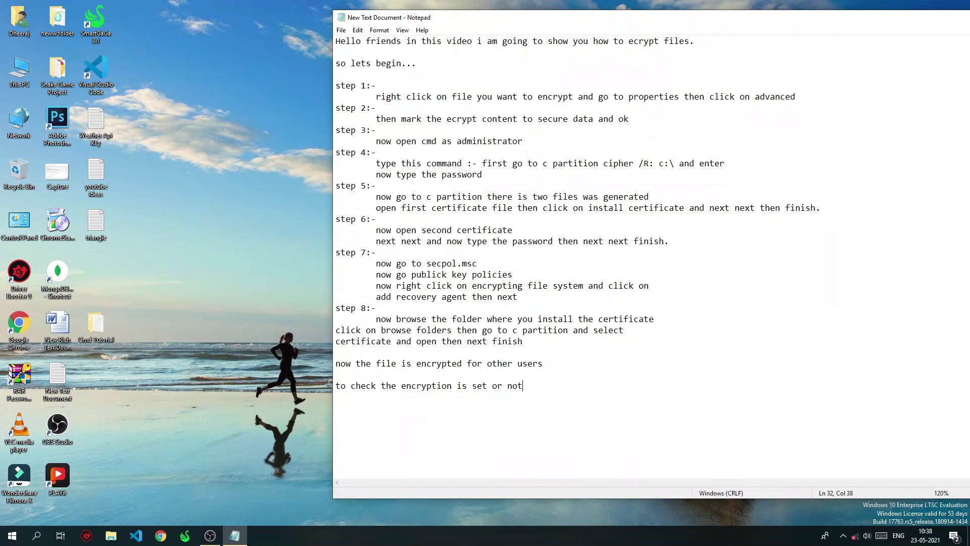
type(" got to")
type("anath")
key("BackSpace")
key("BackSpace")
type("other user")
left_click(892, 22)
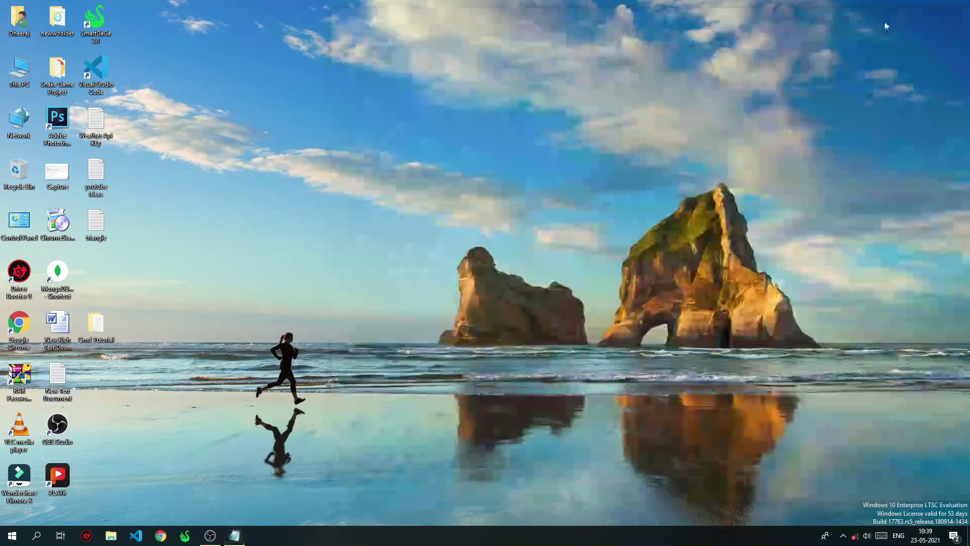
left_click(12, 535)
left_click(13, 514)
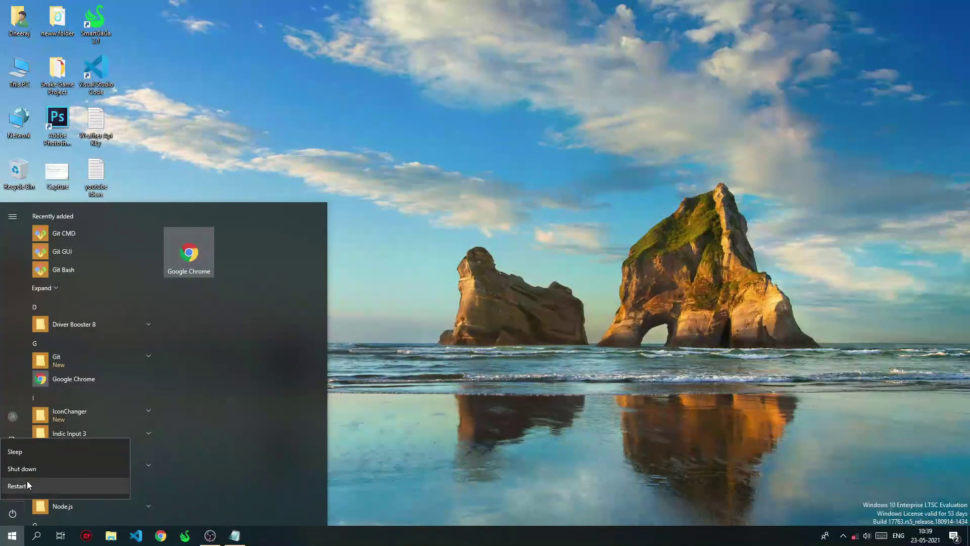
key("Escape")
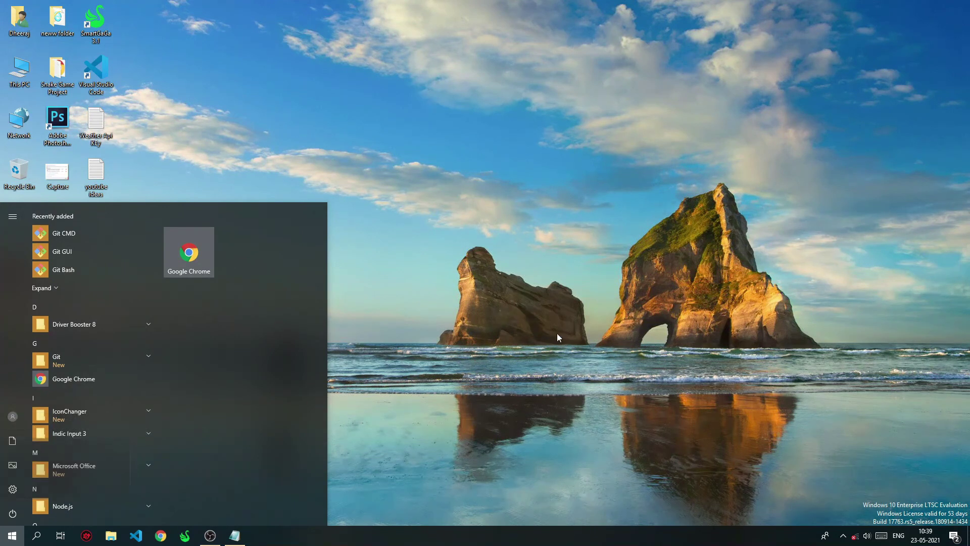
key("Escape")
Step: Return to the notes and extend the last line with "now logoff and login another user"
left_click(235, 535)
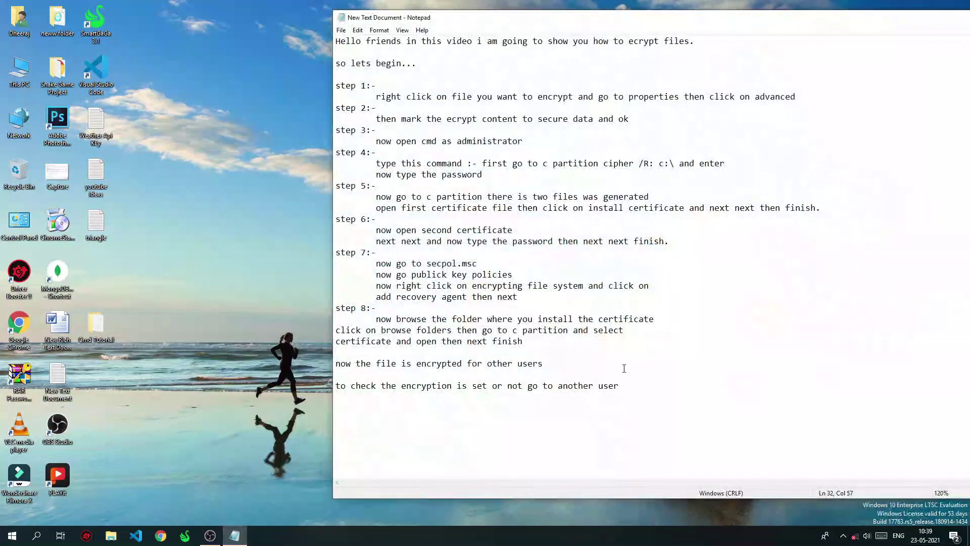
type("ow logoff and login another user")
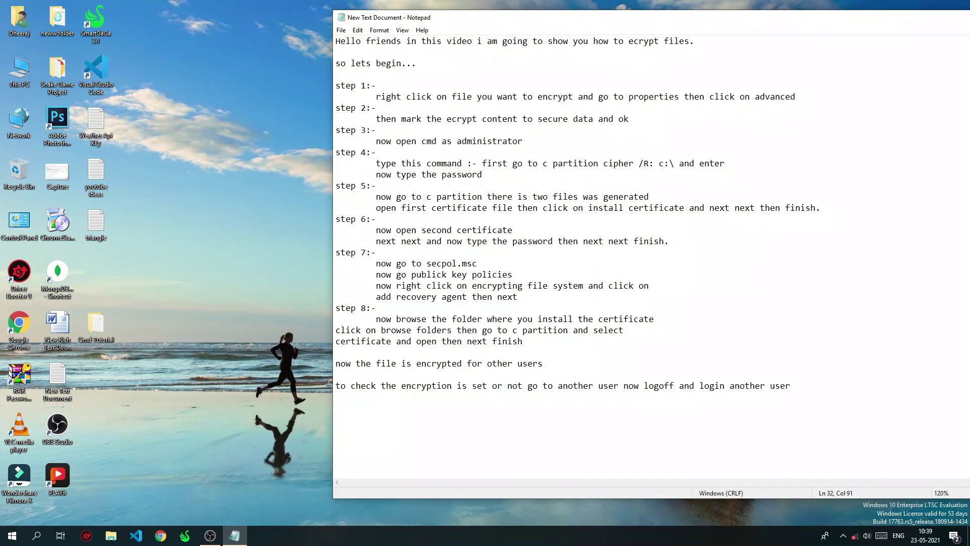
left_click(282, 364)
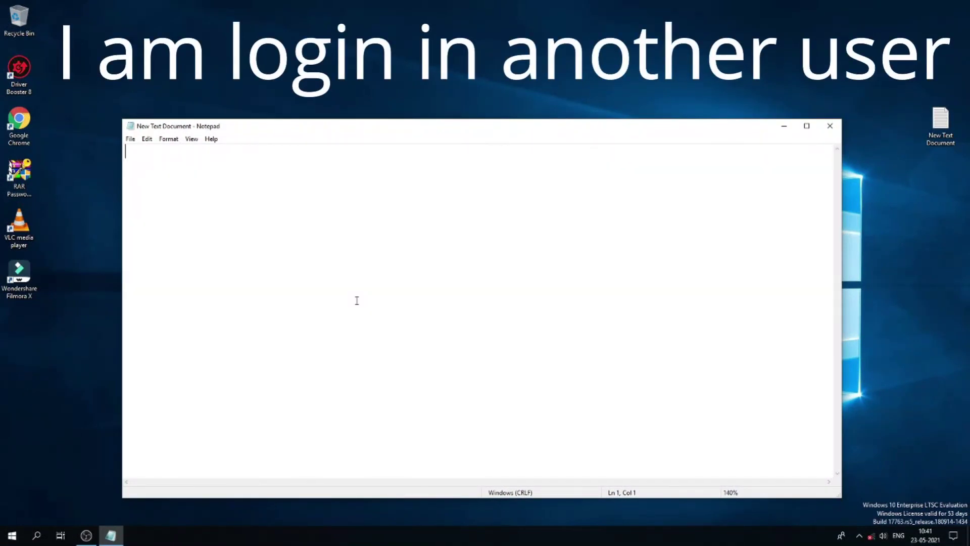
Step: Write "now go to the partition where you created this encrypted file" in the other user's empty text document
type("now go to the parti")
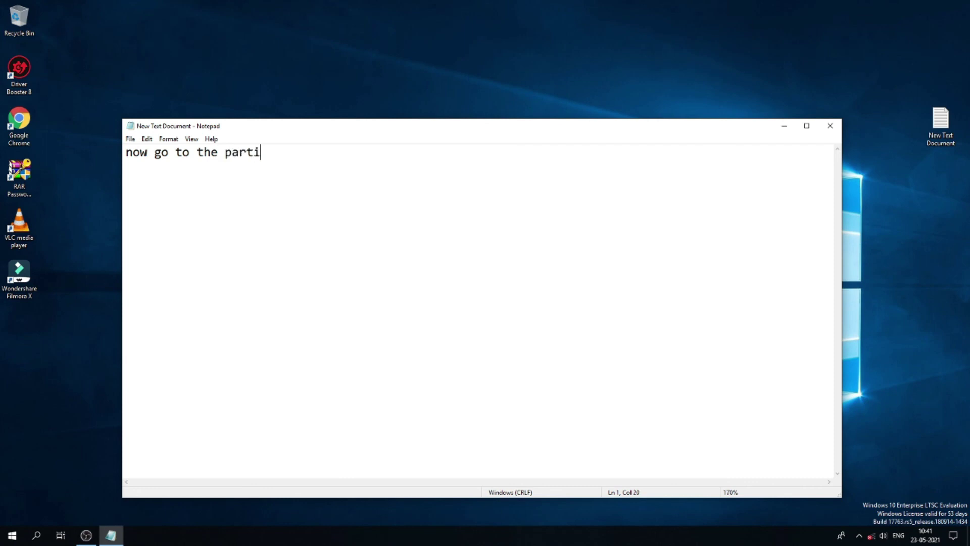
type("tion where ")
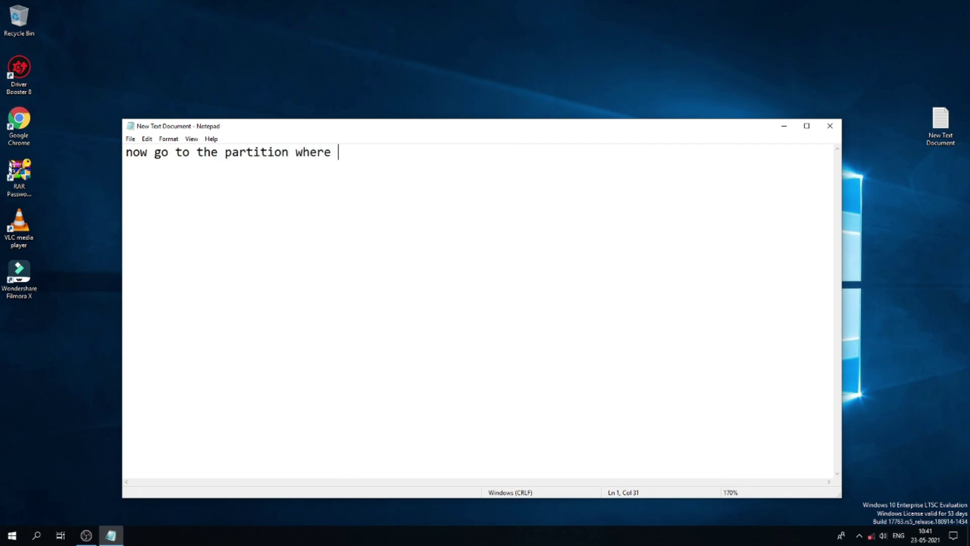
type("you created this ency")
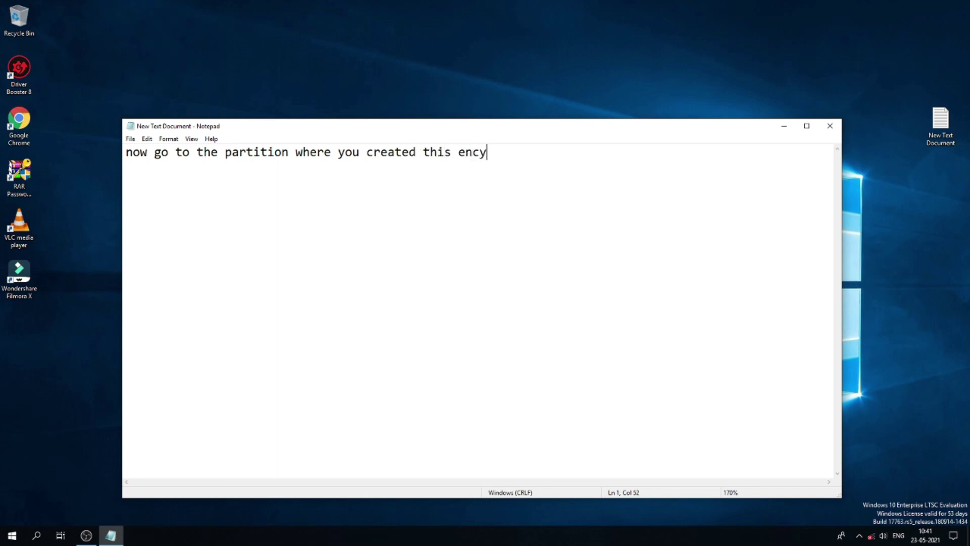
key("BackSpace")
type("rypted file")
Step: Open New Volume (E:) in File Explorer, select the New Text Document file and move the window away from the notes
key("super")
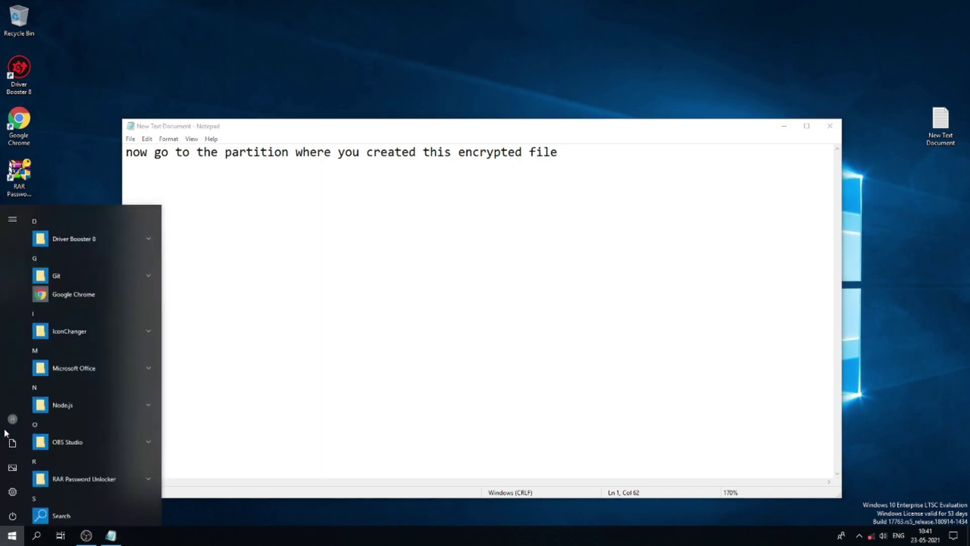
type("this pc")
key("Return")
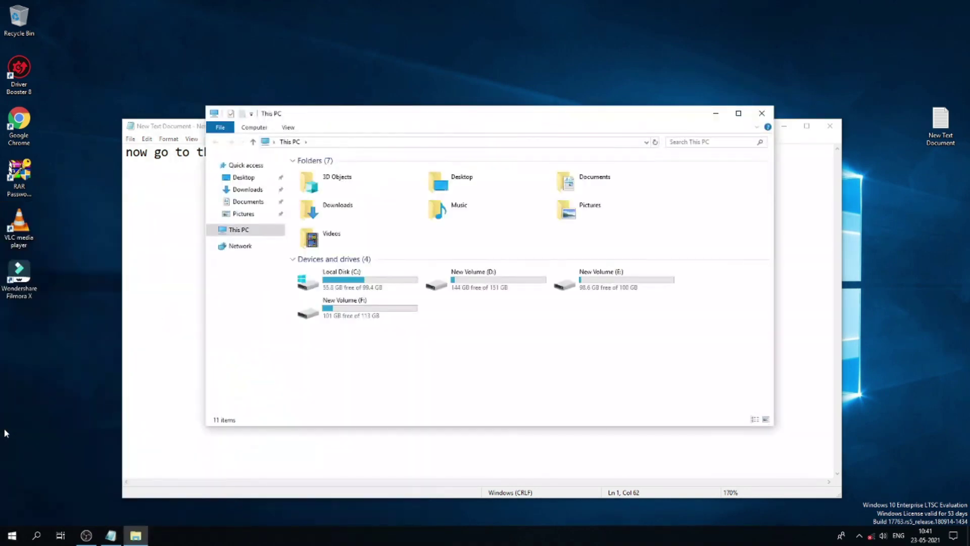
left_click(639, 288)
double_click(639, 288)
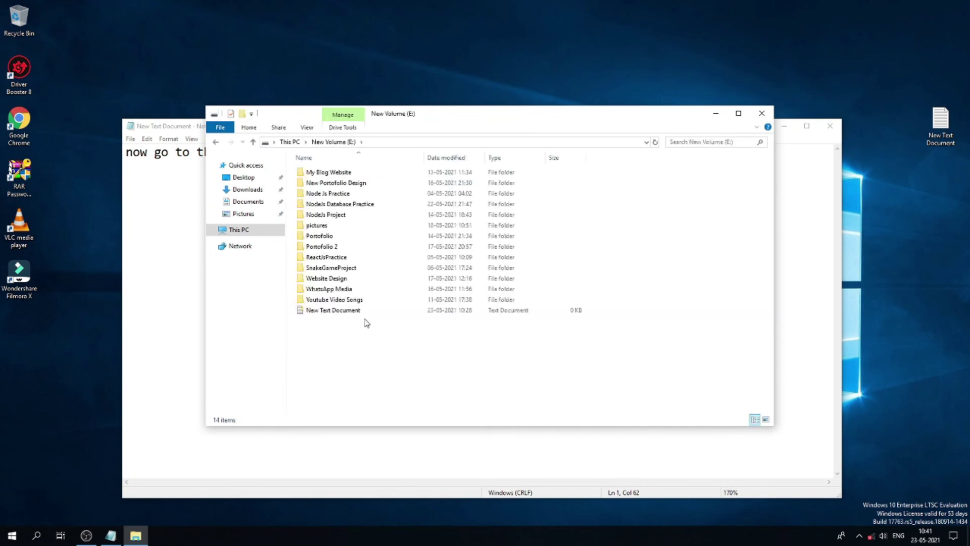
left_click(503, 311)
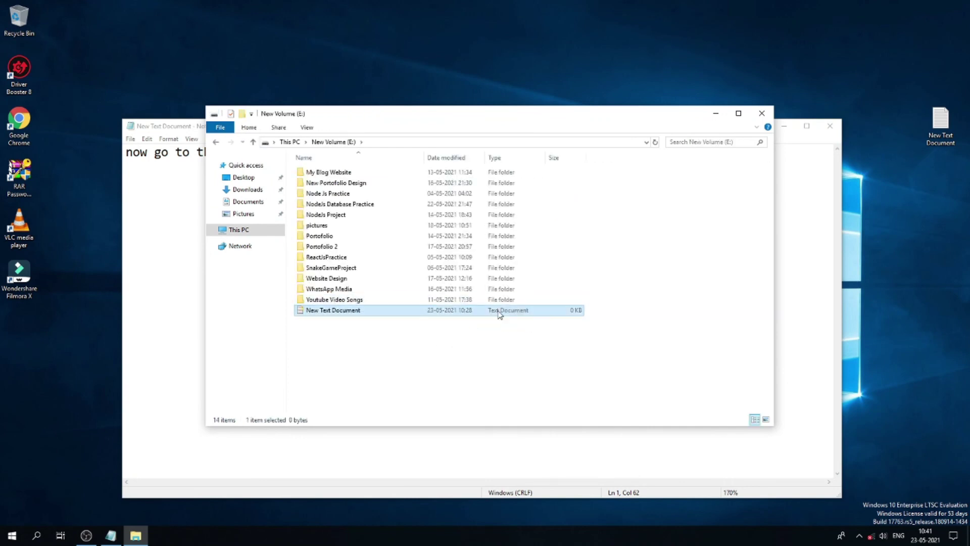
left_click_drag(585, 126, 805, 43)
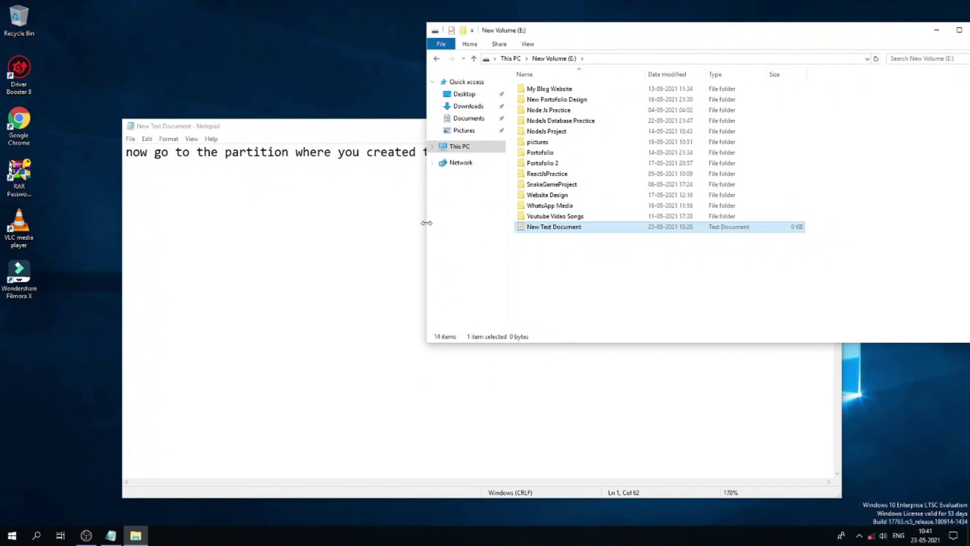
Step: Add a second note line reading "now open this file to check the encryption is set or not"
left_click(337, 217)
left_click(644, 169)
key("Return")
type("now open this file ")
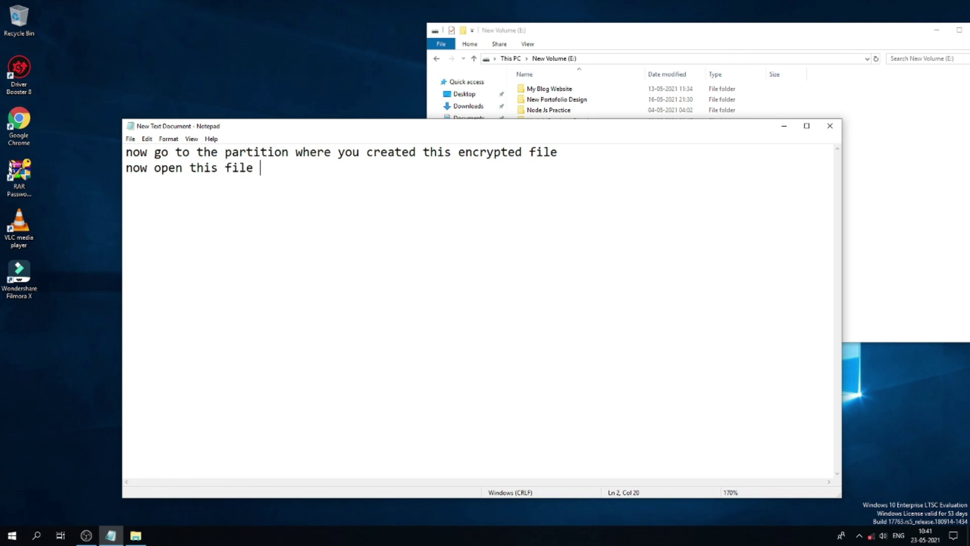
type("to check the enc")
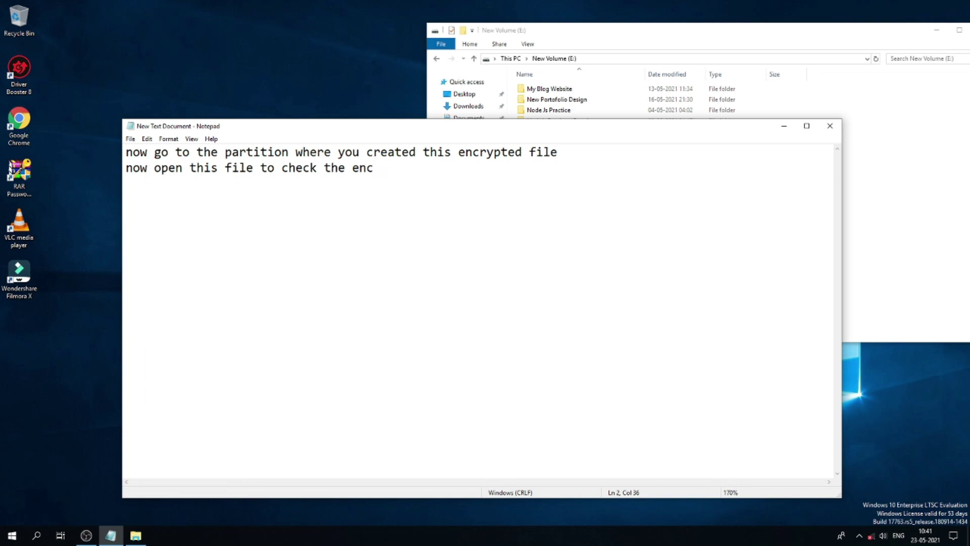
type("ryption is set or not")
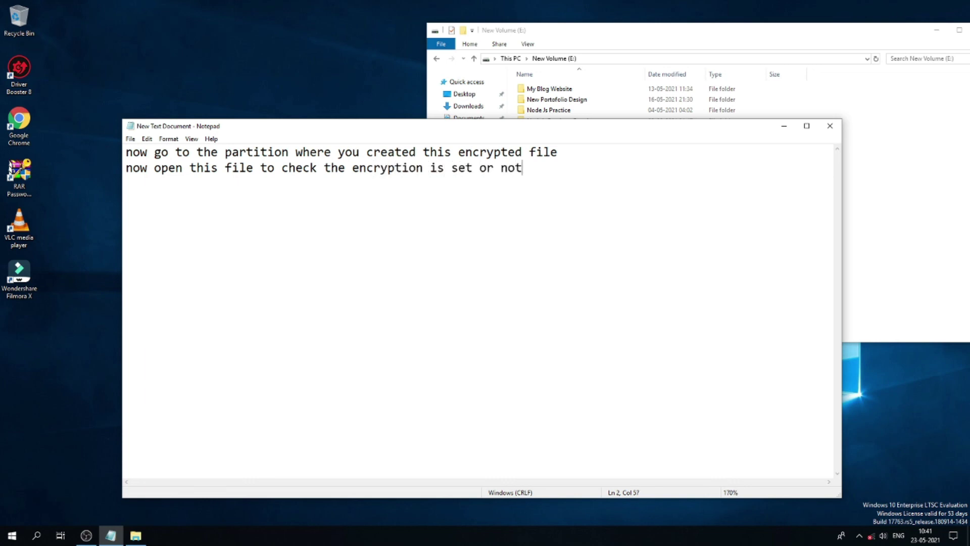
Step: Try to open the New Text Document file on New Volume (E:) to check its encryption, and dismiss the message
left_click(922, 236)
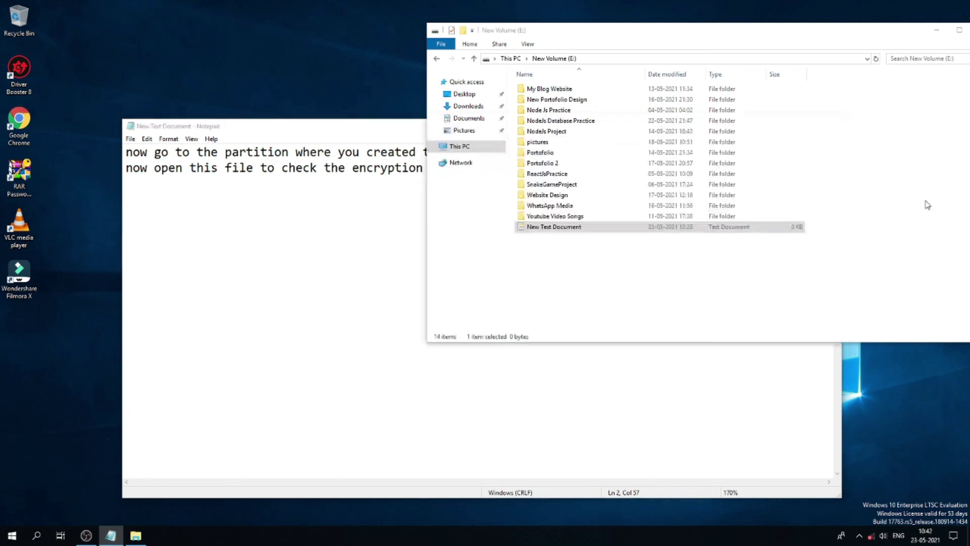
double_click(712, 231)
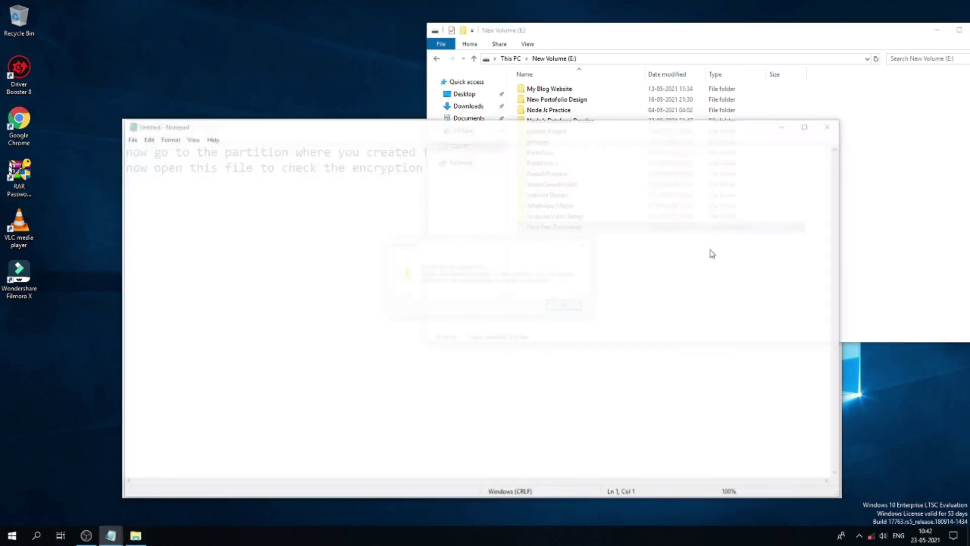
left_click(566, 305)
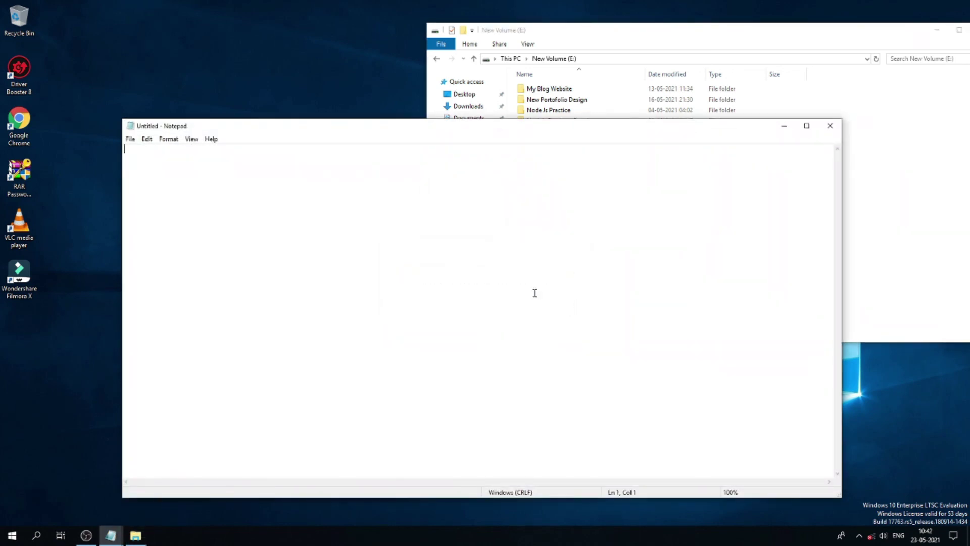
Step: Enter "jjfdsjalkdfskl" in the untitled document, try saving it, cancel, and close the document without saving
left_click(832, 114)
left_click(574, 363)
type("jjfdsjalkdfskl")
key("ctrl+s")
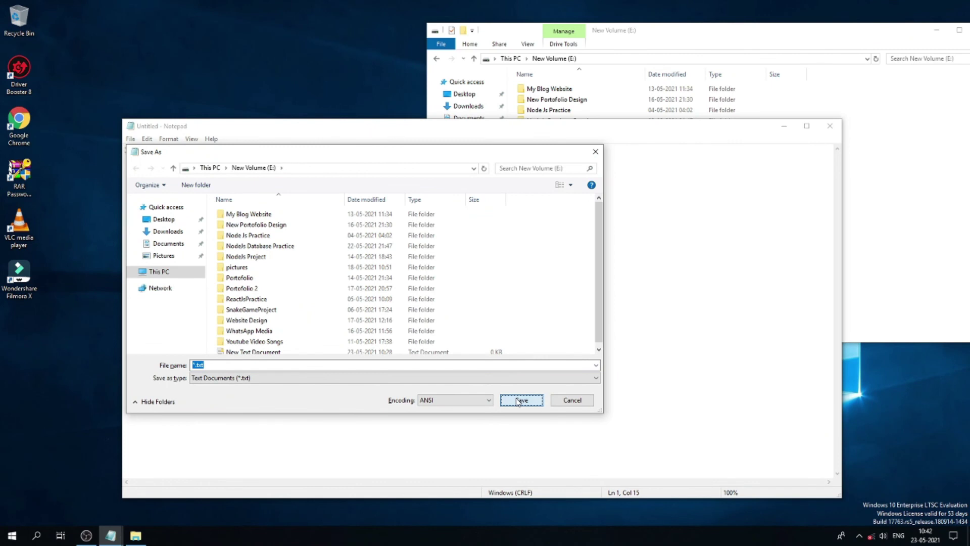
left_click(571, 401)
left_click(829, 125)
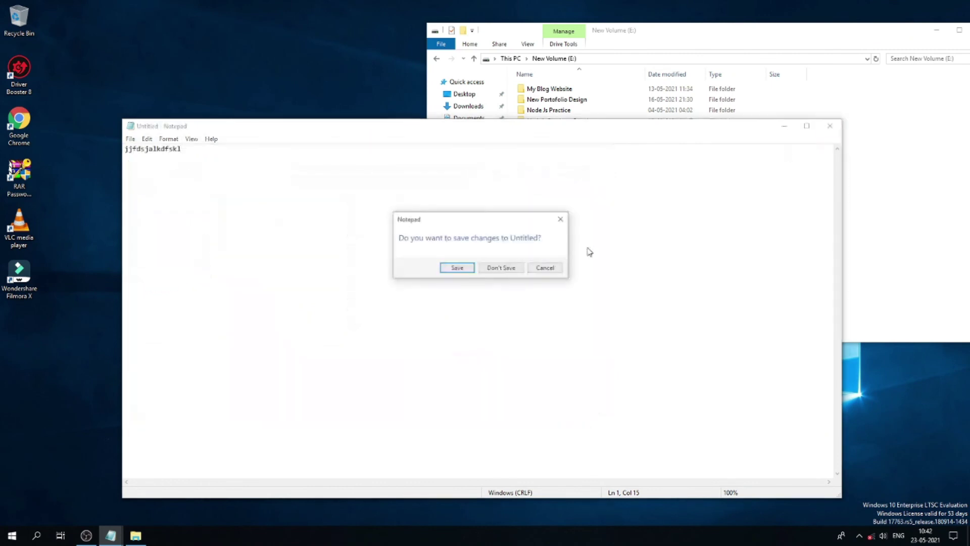
left_click(498, 269)
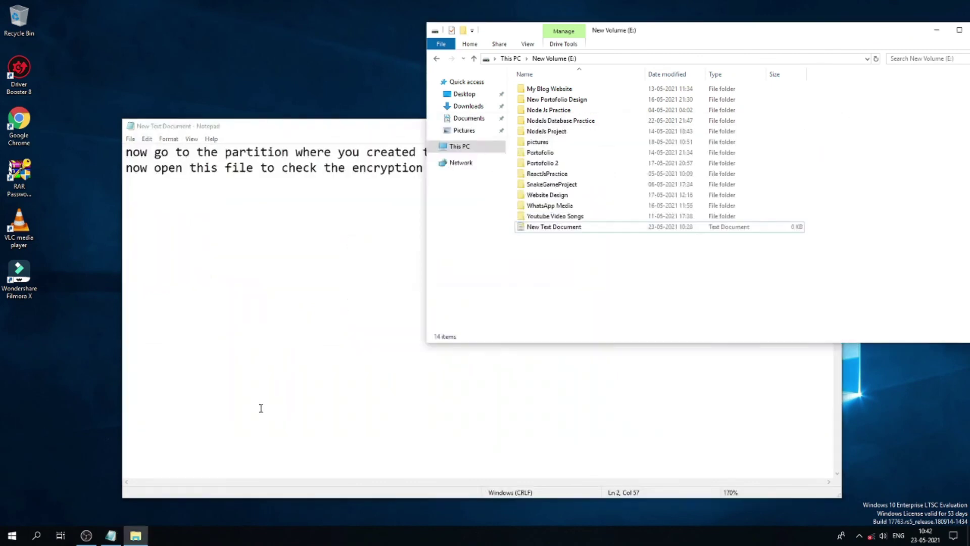
Step: Add a third line to the notes reading "the file is encrypted..."
left_click(250, 274)
key("End")
key("Return")
type("the file is not")
key("BackSpace")
key("BackSpace")
key("BackSpace")
type("encrypted...")
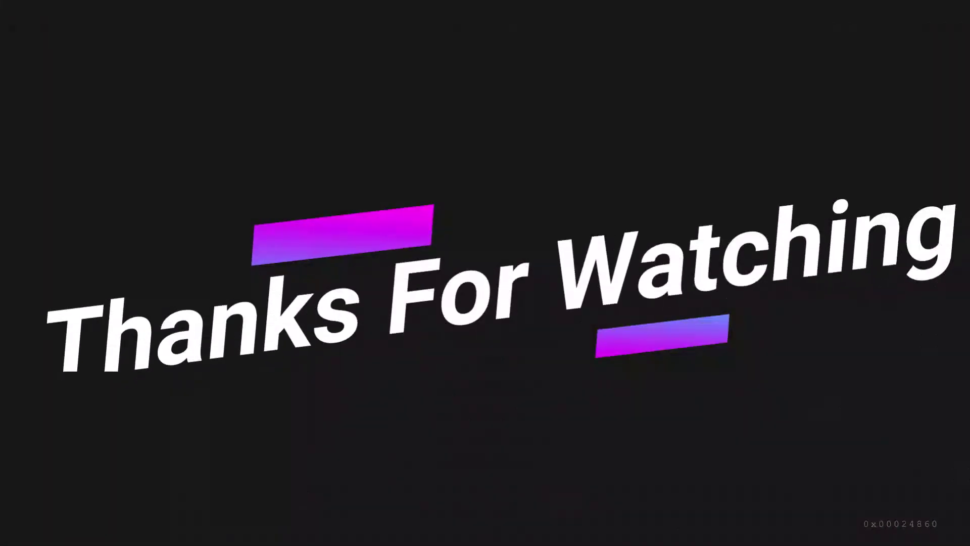